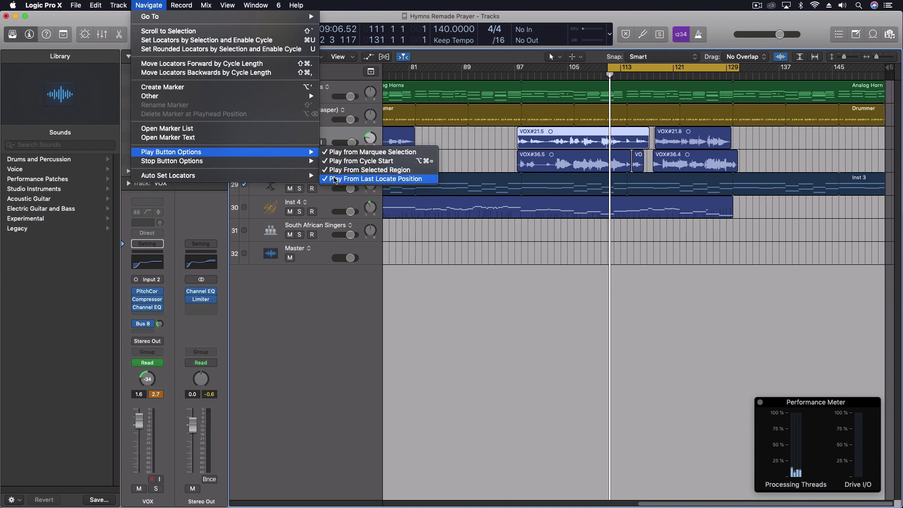
Step: Dismiss the play options and keep the Pointer Tool as the active tool
{"action": "left_click", "coordinate": [482, 151]}
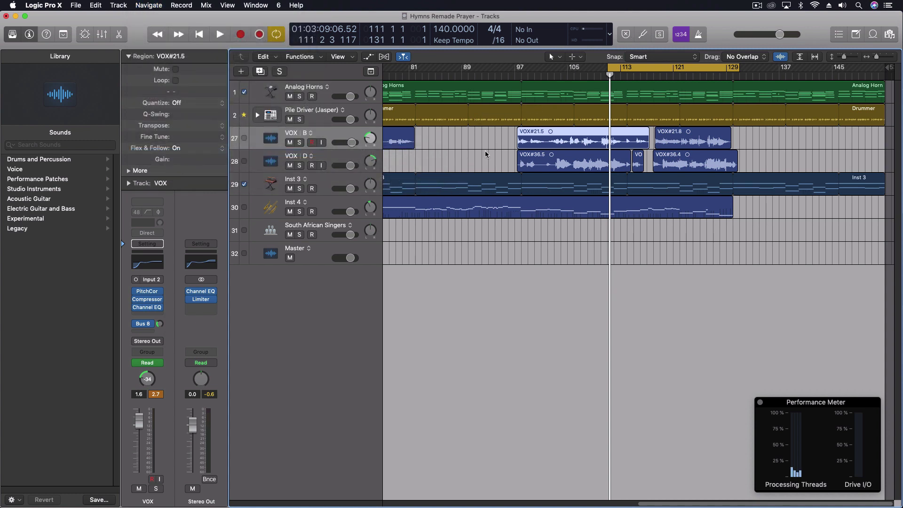
{"action": "left_click", "coordinate": [557, 57]}
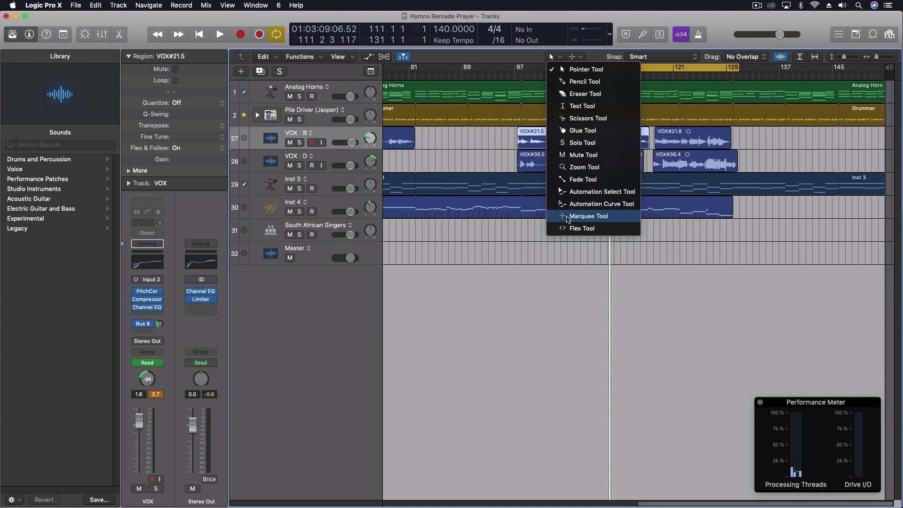
{"action": "left_click", "coordinate": [576, 56]}
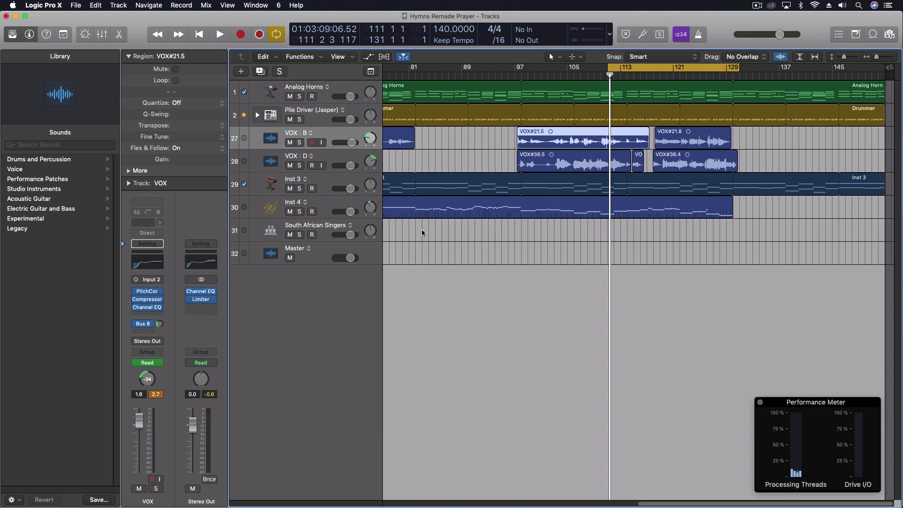
Step: Marquee bars 83–96 on track 31, test playback, then marquee a short VOX D range and play
{"action": "left_click_drag", "start_coordinate": [422, 237], "coordinate": [499, 240]}
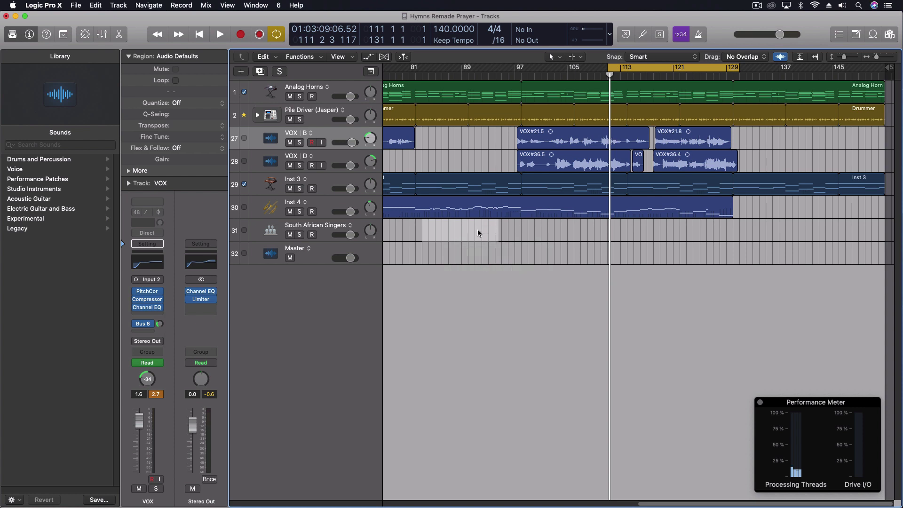
{"action": "key", "text": "space"}
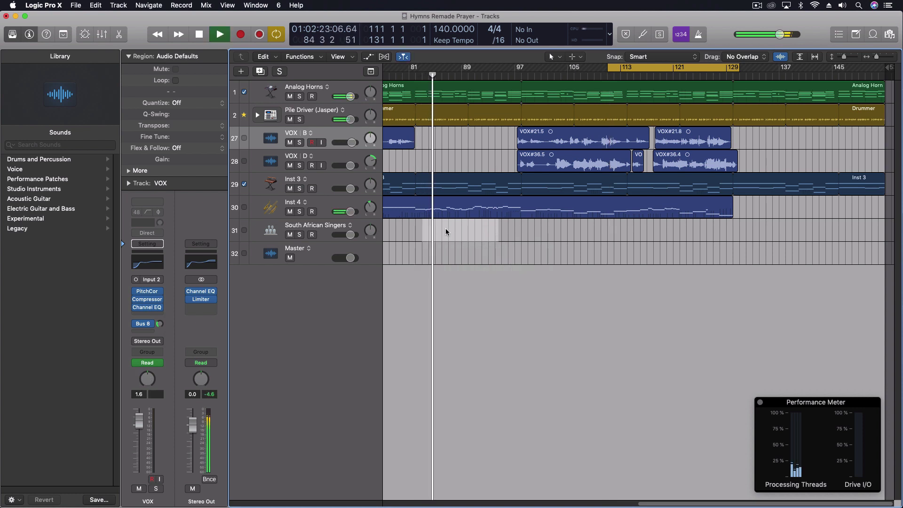
{"action": "key", "text": "space"}
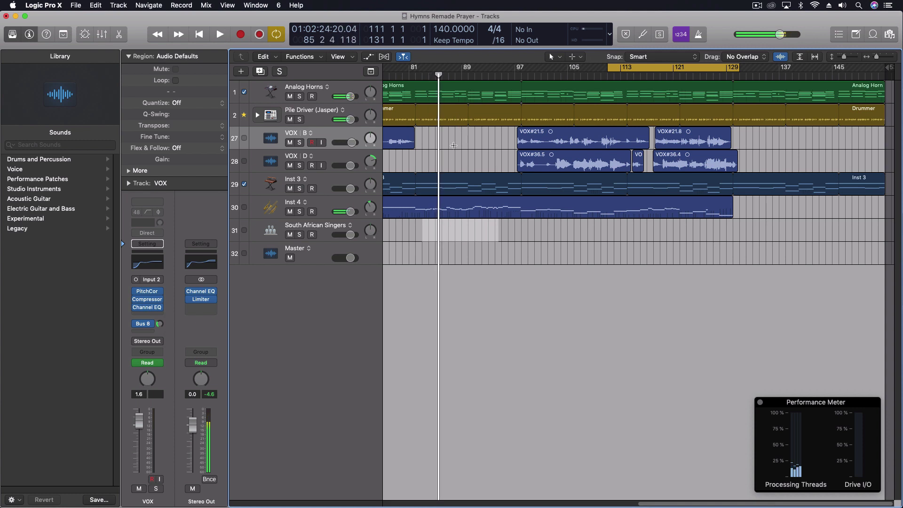
{"action": "left_click_drag", "start_coordinate": [452, 164], "coordinate": [474, 165]}
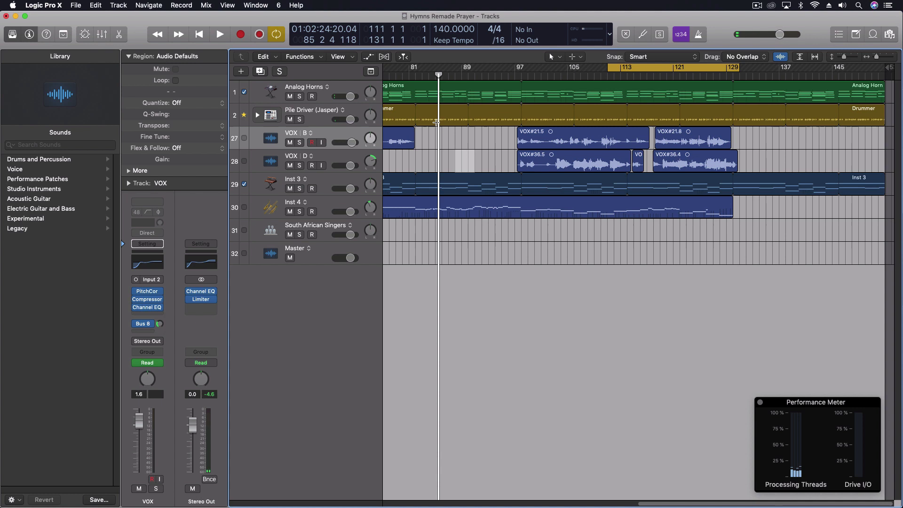
{"action": "key", "text": "space"}
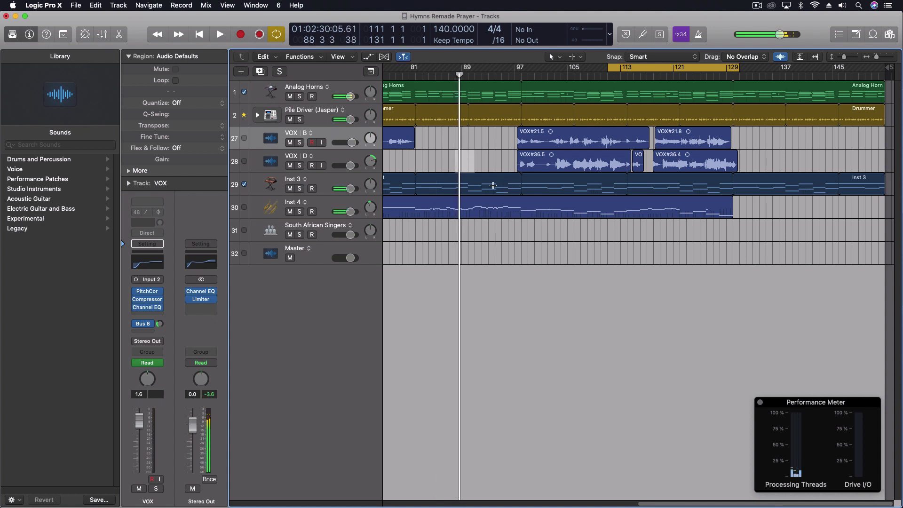
Step: Untick Play from Marquee Selection under Navigate > Play Button Options
{"action": "left_click", "coordinate": [150, 5]}
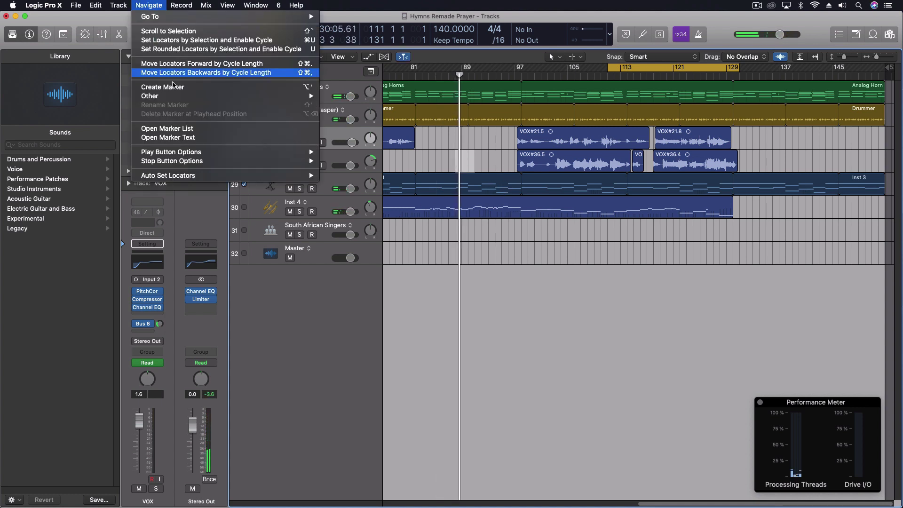
{"action": "mouse_move", "coordinate": [198, 152]}
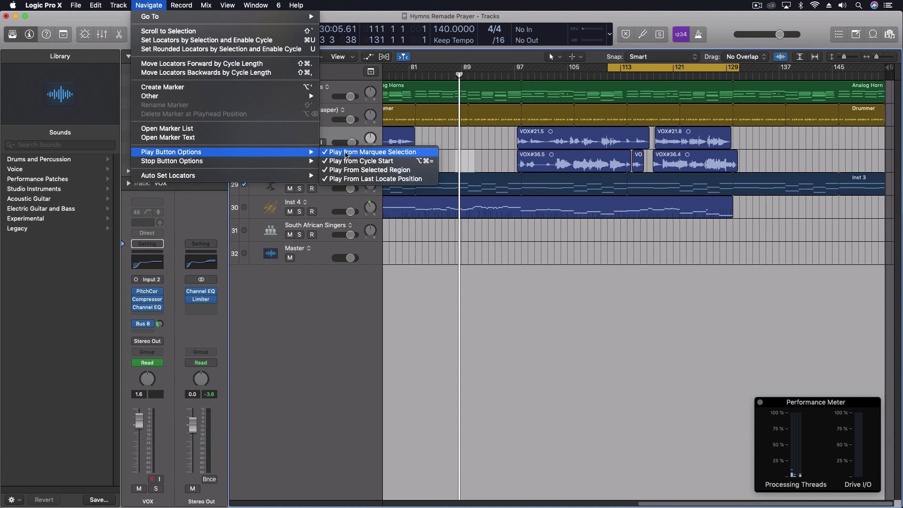
{"action": "left_click", "coordinate": [347, 153]}
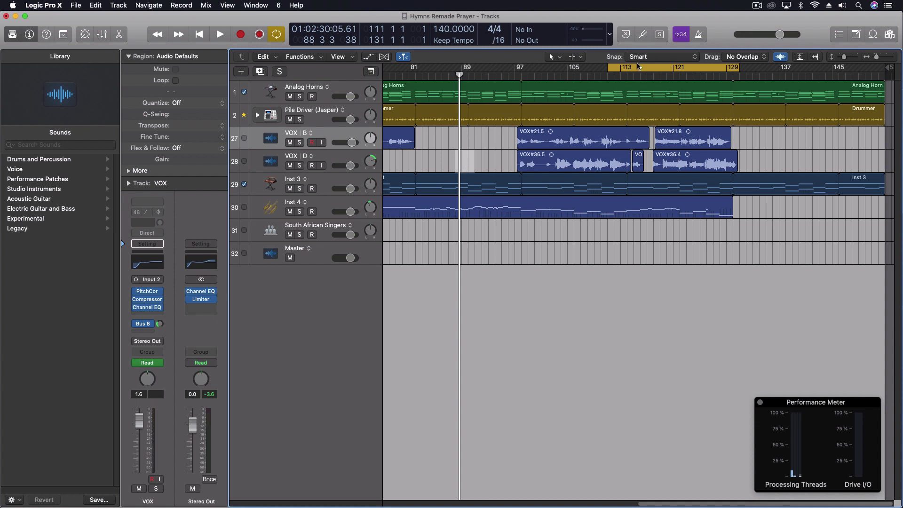
Step: Test playback with the new setting, then clear the marquee on VOX D
{"action": "key", "text": "space"}
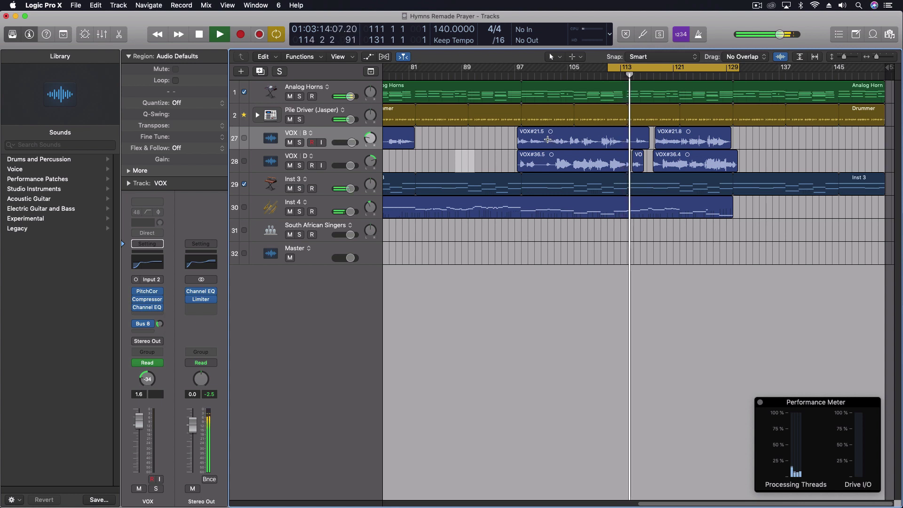
{"action": "key", "text": "space"}
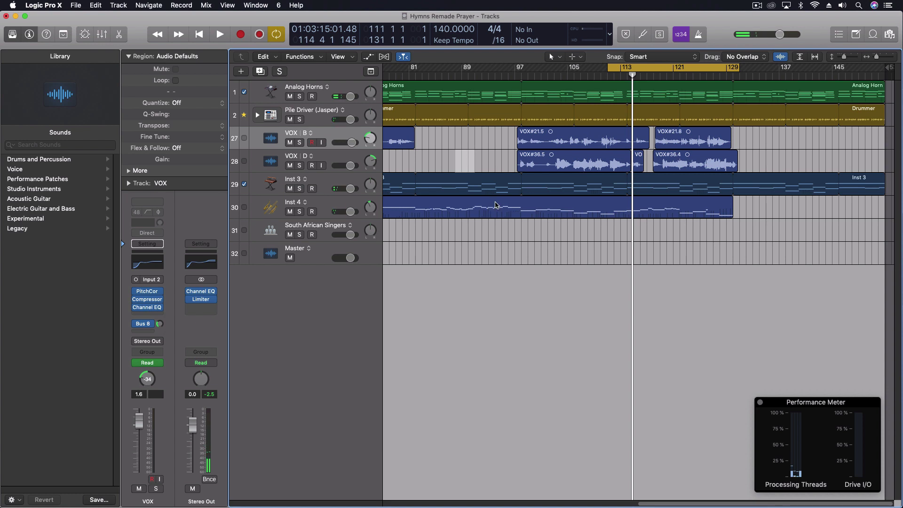
{"action": "left_click", "coordinate": [454, 227]}
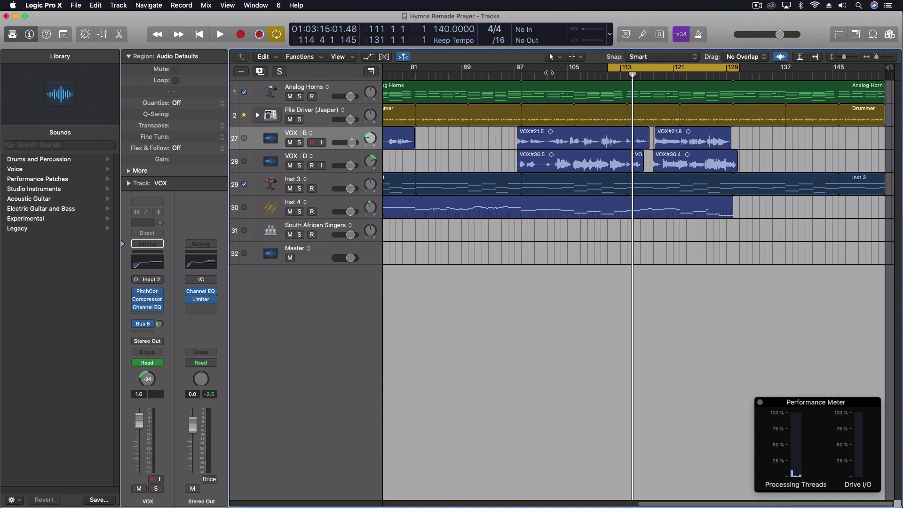
Step: Toggle Play from Last Locate Position, select region VOX#21.5, and test playback
{"action": "left_click", "coordinate": [149, 4]}
{"action": "mouse_move", "coordinate": [164, 152]}
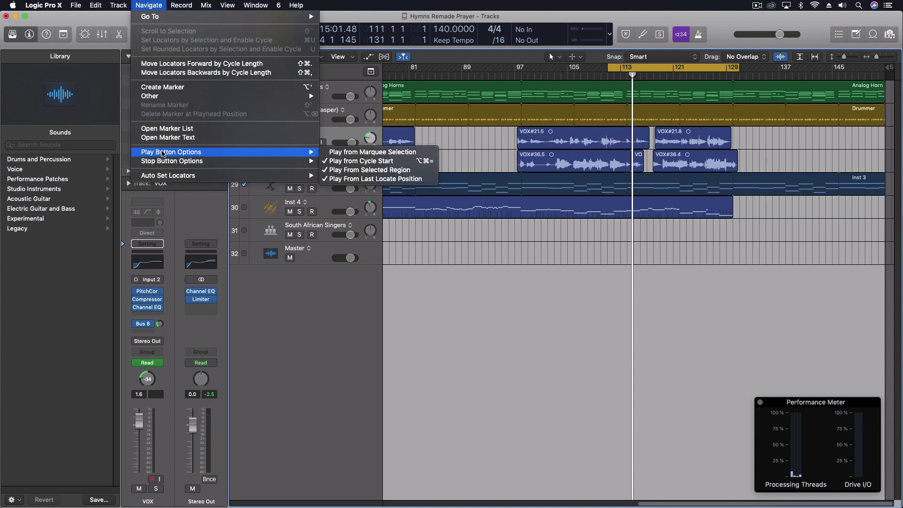
{"action": "left_click", "coordinate": [411, 181]}
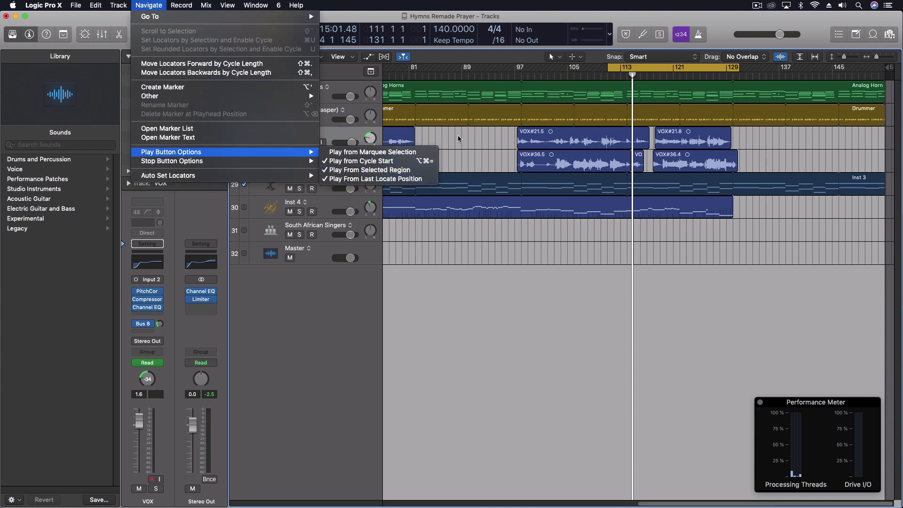
{"action": "left_click", "coordinate": [535, 132]}
{"action": "key", "text": "space"}
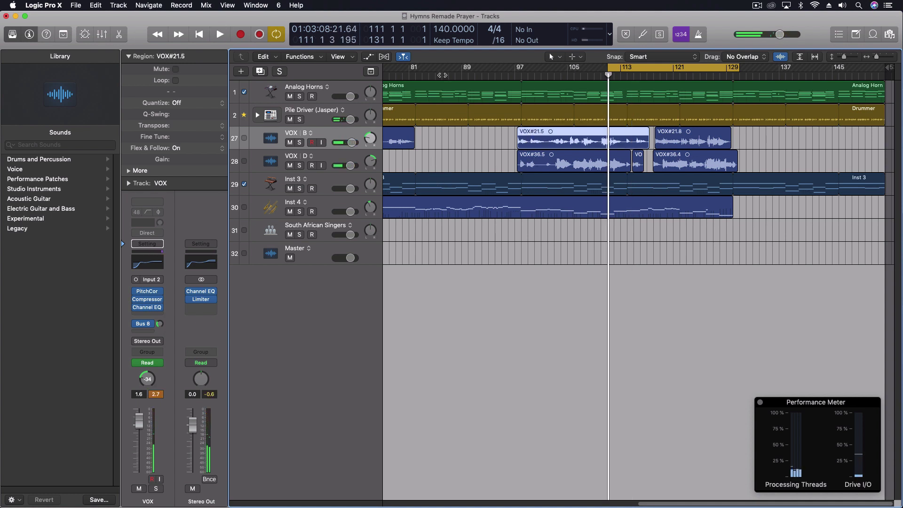
{"action": "key", "text": "space"}
{"action": "key", "text": "space"}
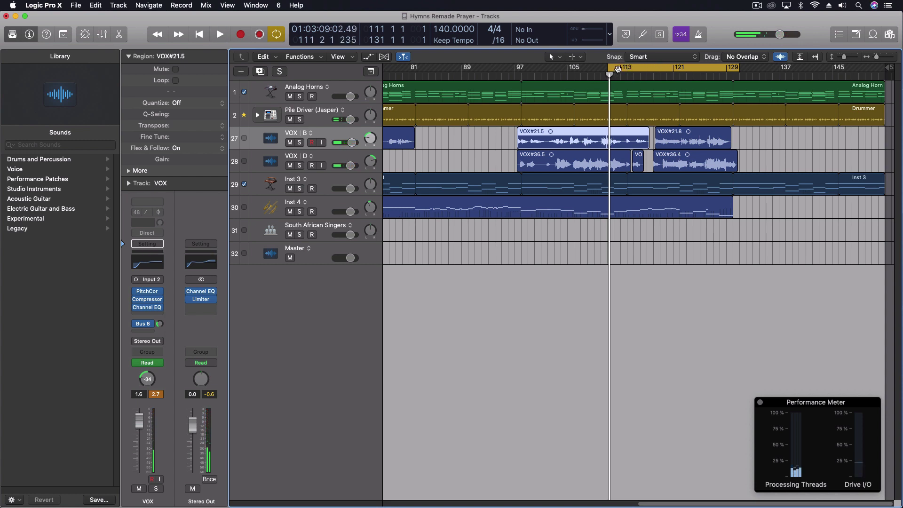
Step: Untick Play from Cycle Start, select region VOX#21.8, and test that playback starts there
{"action": "left_click", "coordinate": [148, 6]}
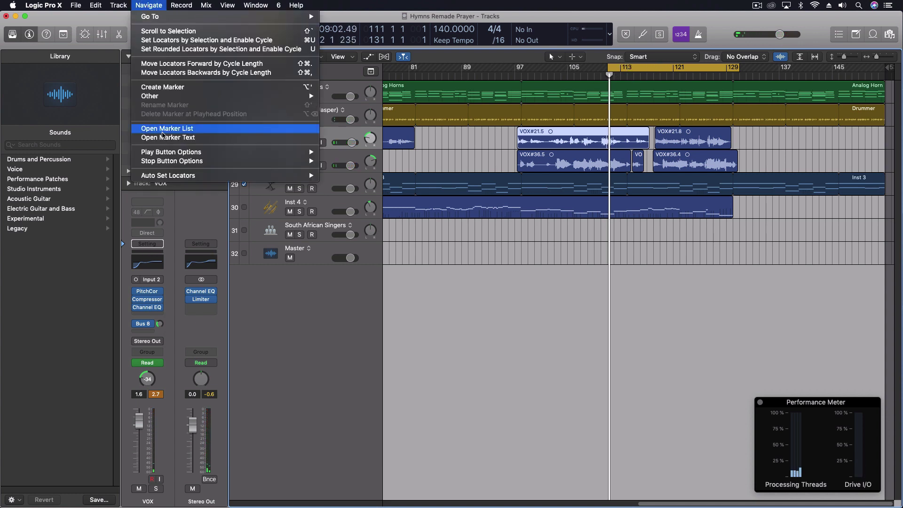
{"action": "mouse_move", "coordinate": [167, 153]}
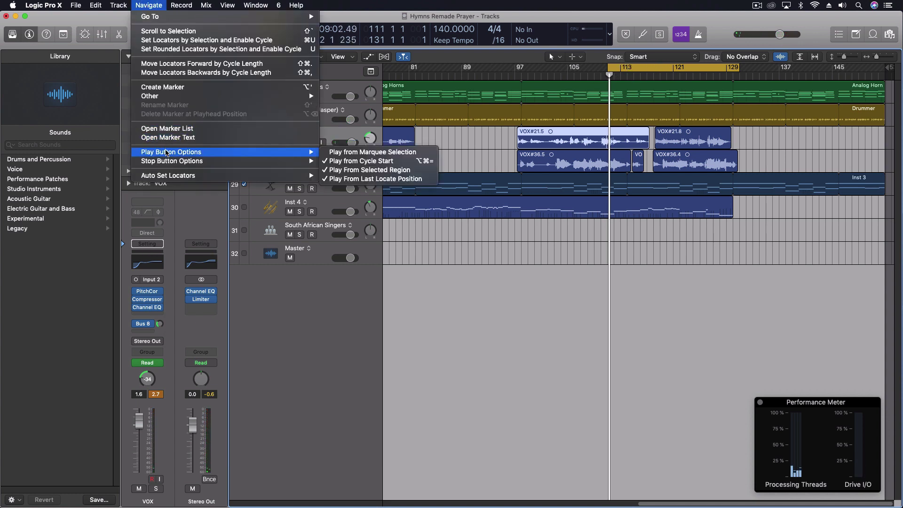
{"action": "left_click", "coordinate": [359, 162]}
{"action": "left_click", "coordinate": [688, 133]}
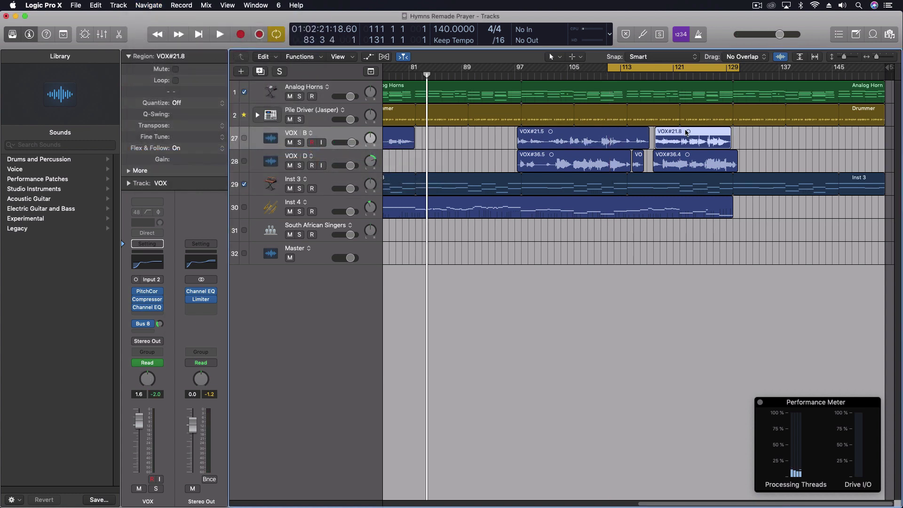
{"action": "key", "text": "space"}
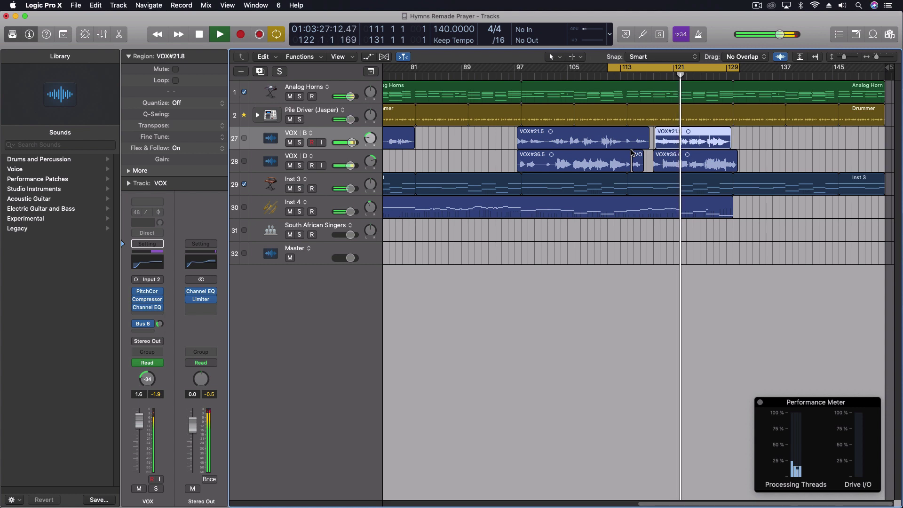
{"action": "key", "text": "space"}
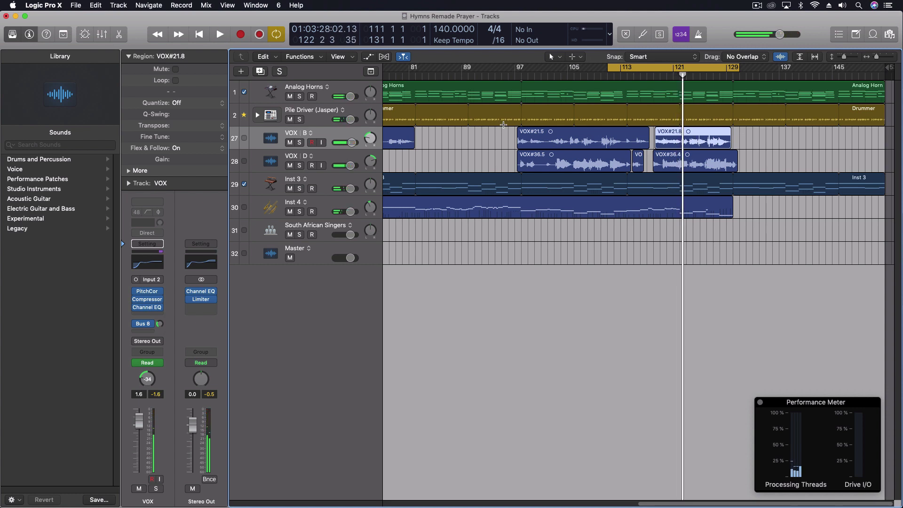
Step: Reselect VOX#21.8, park the playhead near bar 83, test playback, and review the Play Button Options
{"action": "left_click", "coordinate": [448, 128]}
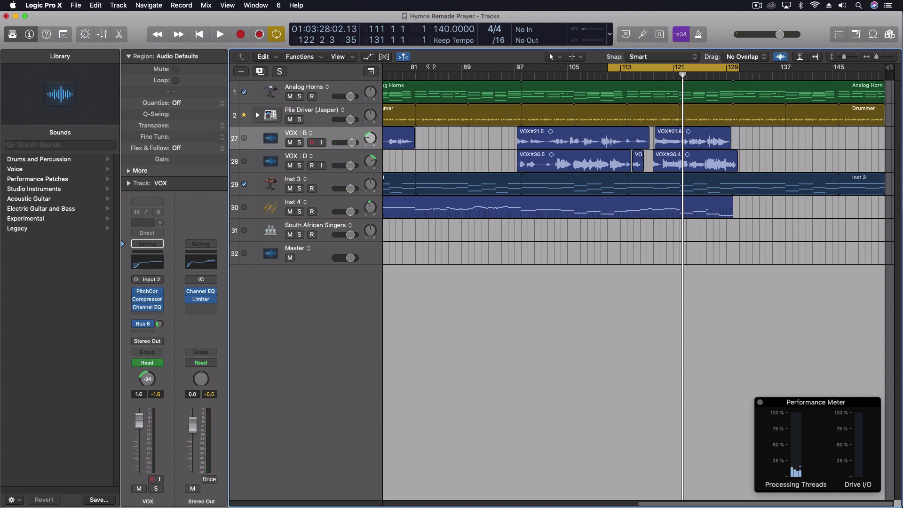
{"action": "left_click", "coordinate": [432, 71]}
{"action": "left_click", "coordinate": [675, 130]}
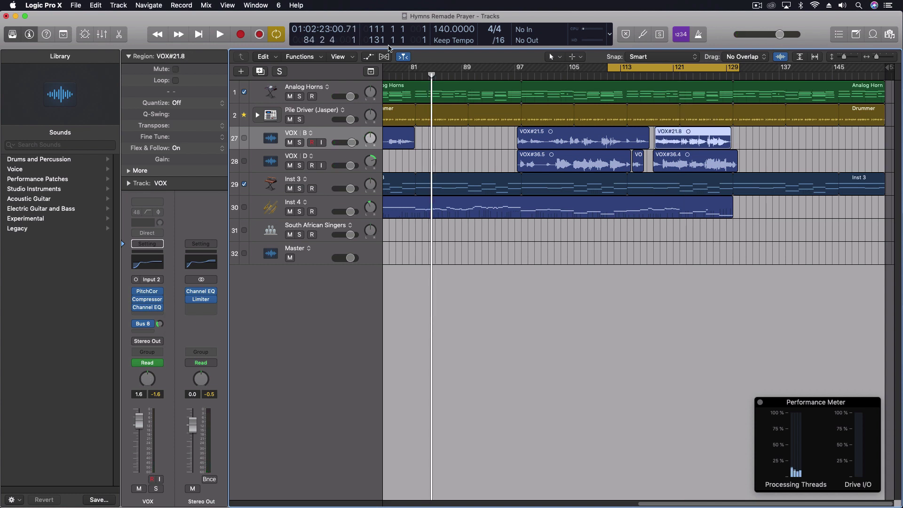
{"action": "left_click_drag", "start_coordinate": [446, 74], "coordinate": [428, 75]}
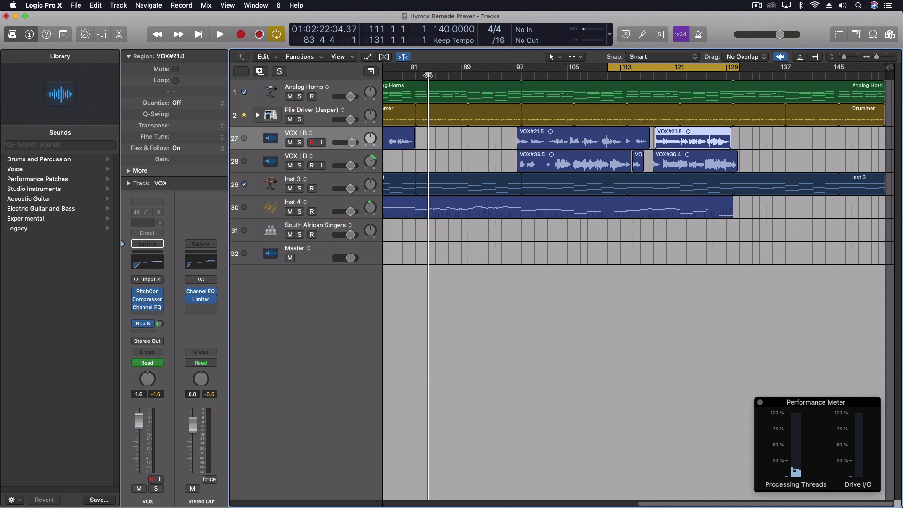
{"action": "key", "text": "space"}
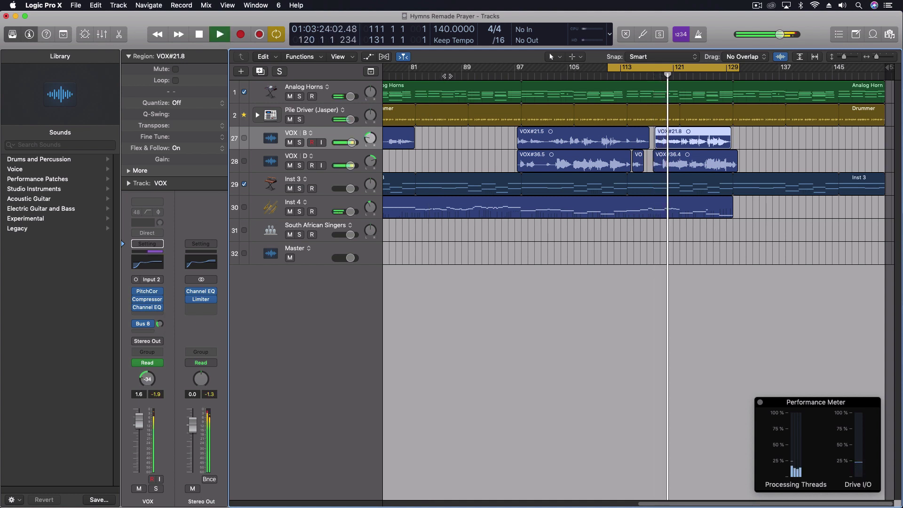
{"action": "key", "text": "space"}
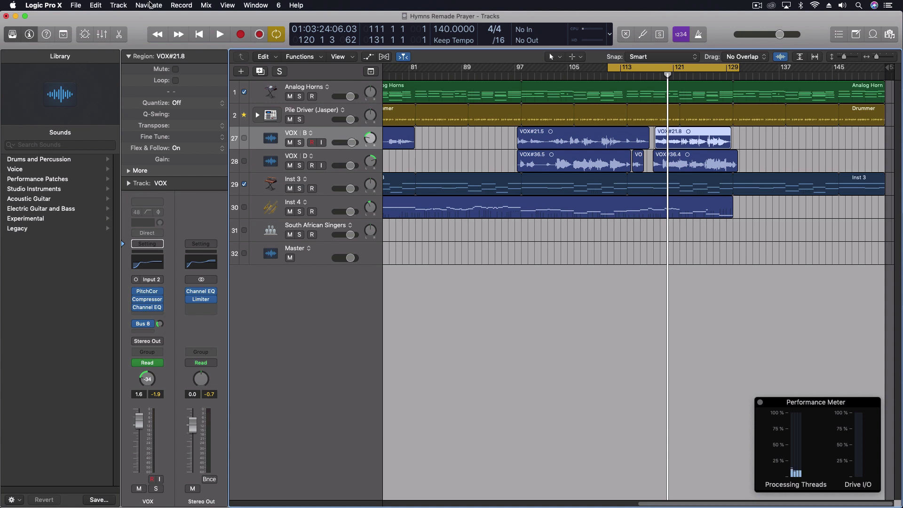
{"action": "left_click", "coordinate": [149, 4]}
{"action": "mouse_move", "coordinate": [289, 153]}
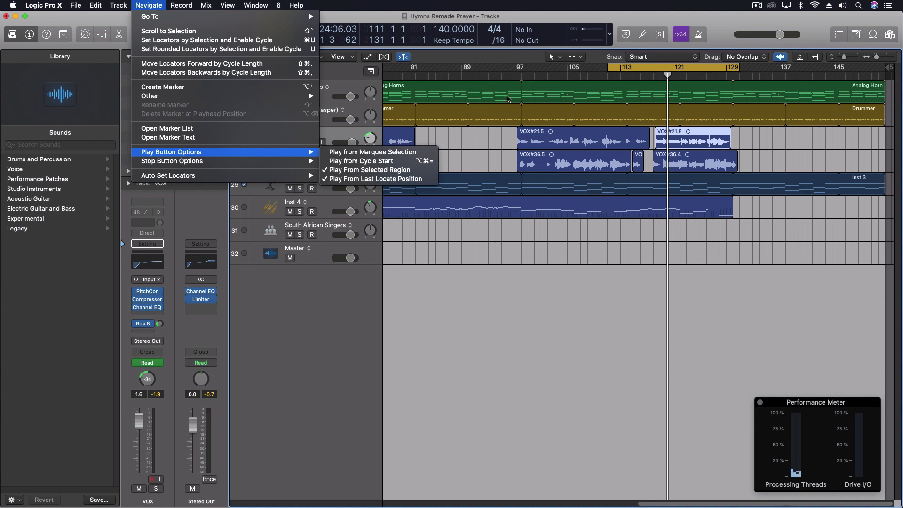
Step: Untick Play From Selected Region and test playback from bar 83
{"action": "left_click", "coordinate": [362, 171]}
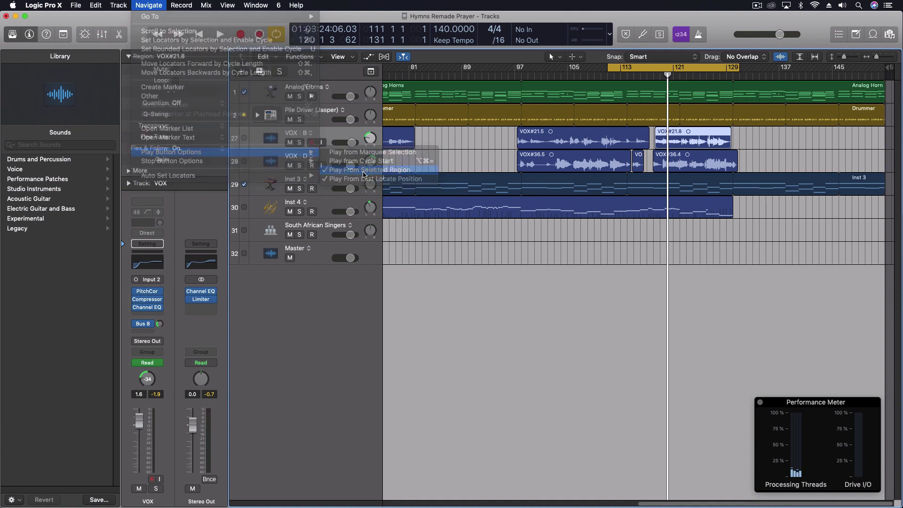
{"action": "left_click", "coordinate": [425, 78]}
{"action": "key", "text": "space"}
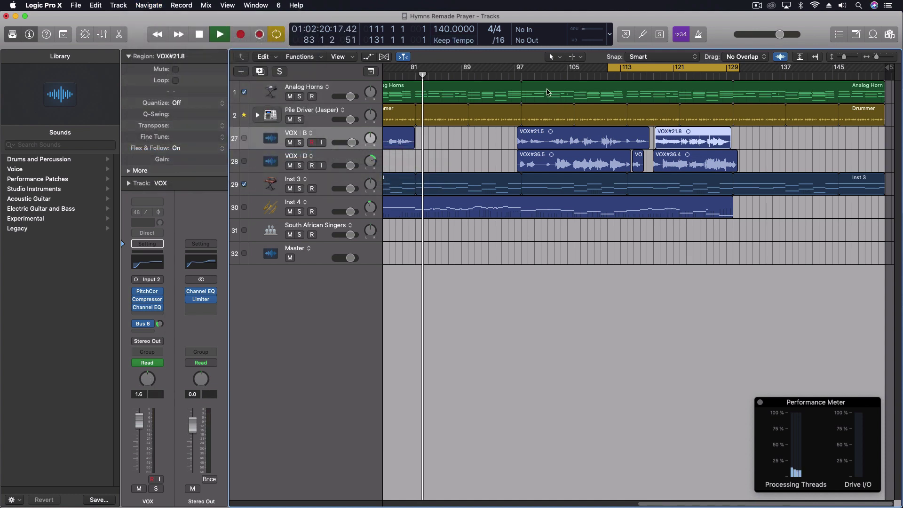
{"action": "key", "text": "space"}
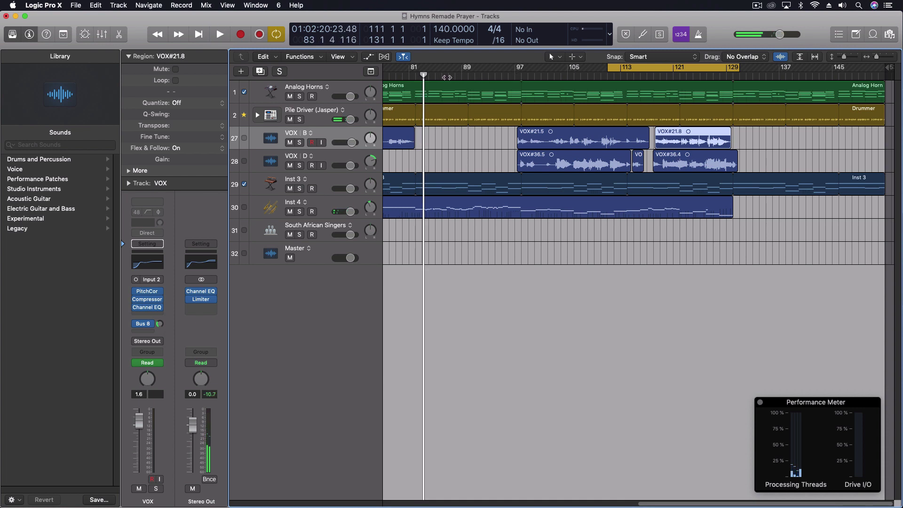
Step: Place the playhead near bar 85, play and stop, then replay from the last start point
{"action": "left_click", "coordinate": [449, 76]}
{"action": "left_click", "coordinate": [443, 75]}
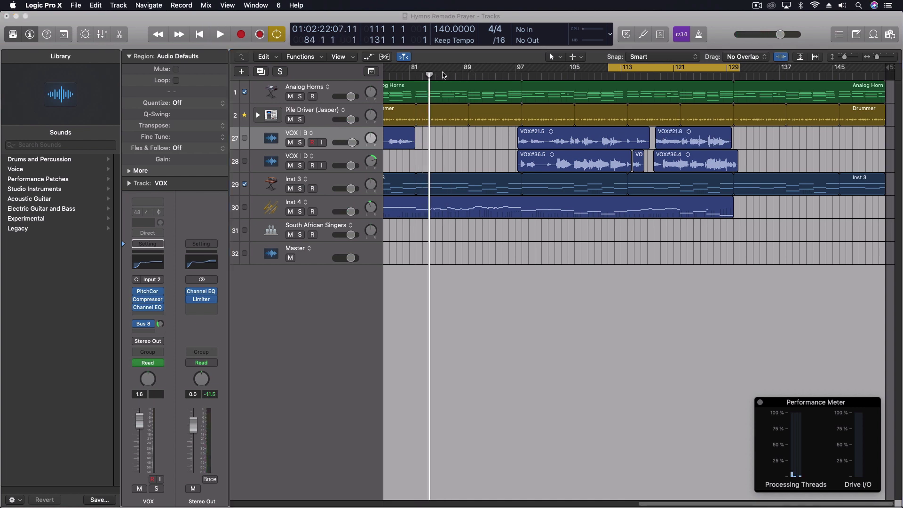
{"action": "left_click", "coordinate": [438, 75]}
{"action": "key", "text": "space"}
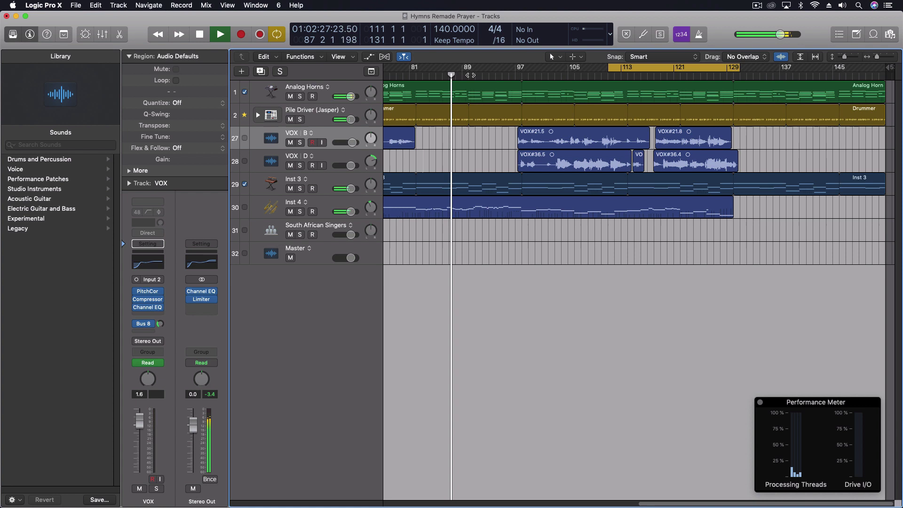
{"action": "key", "text": "space"}
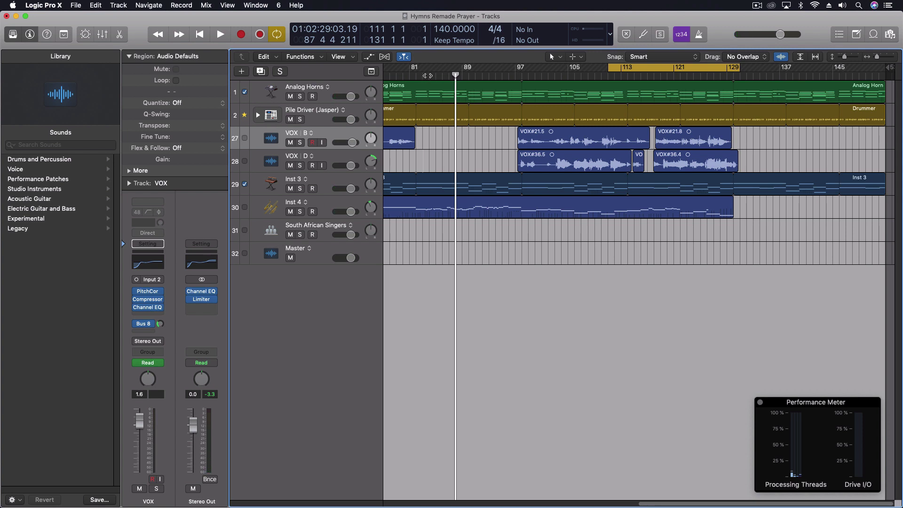
{"action": "key", "text": "space"}
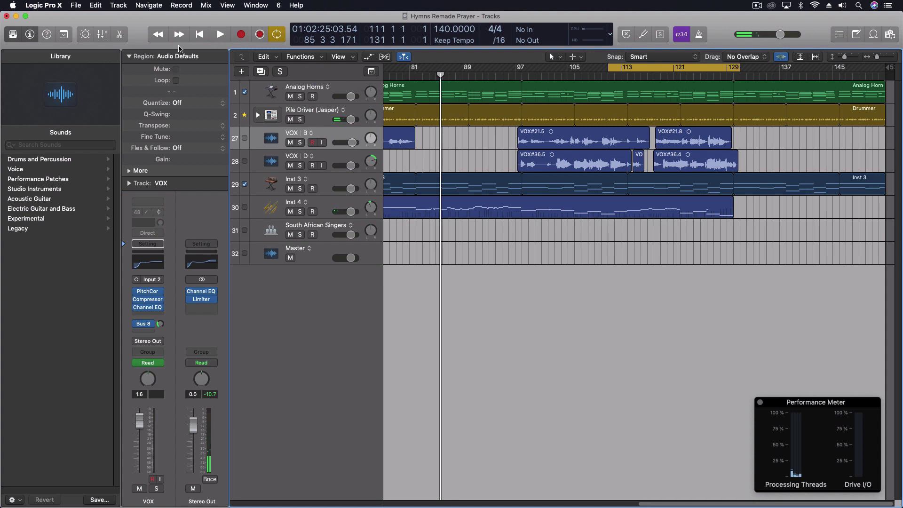
Step: Untick Play From Last Locate Position in the Play Button Options
{"action": "left_click", "coordinate": [146, 5]}
{"action": "mouse_move", "coordinate": [170, 153]}
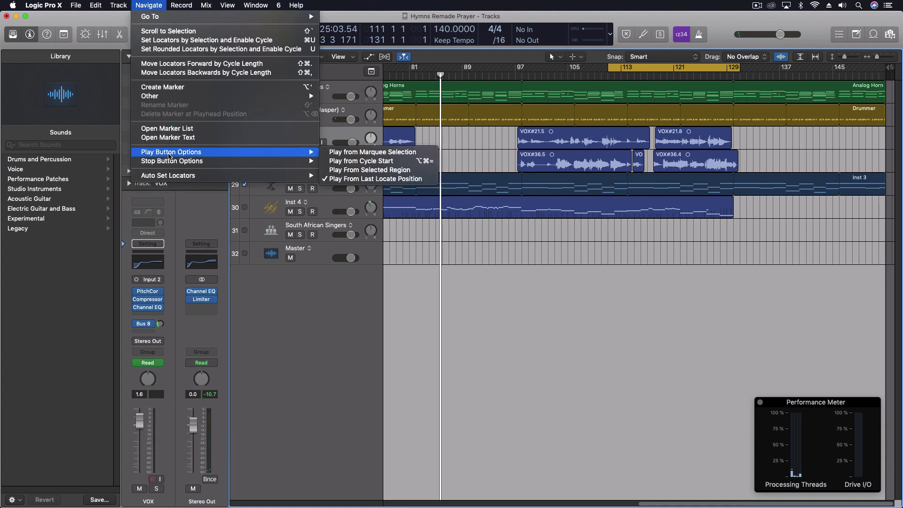
{"action": "left_click", "coordinate": [425, 168]}
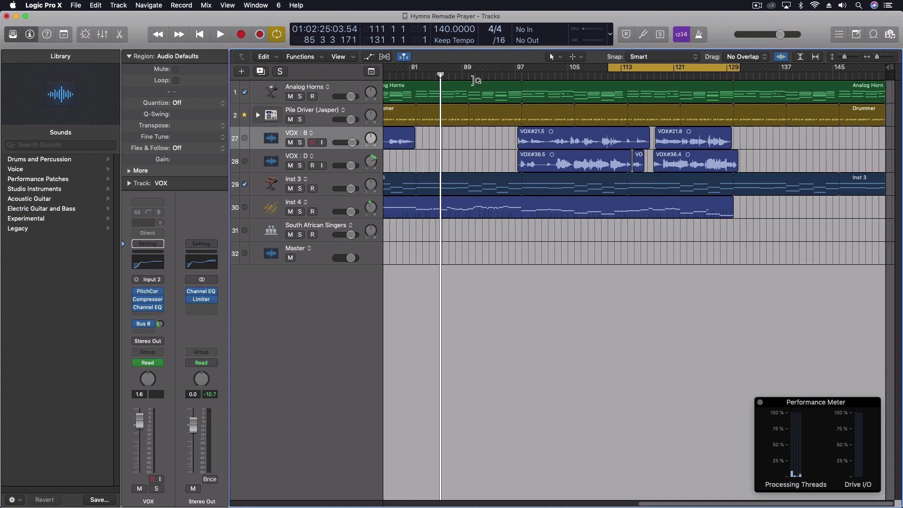
Step: Test playback from bar 88, stopping and resuming from where it stopped
{"action": "left_click", "coordinate": [456, 71]}
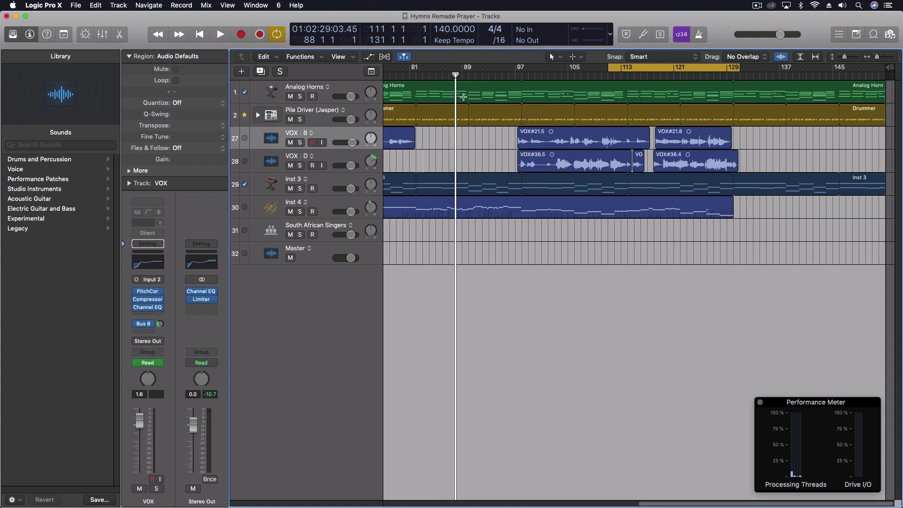
{"action": "key", "text": "space"}
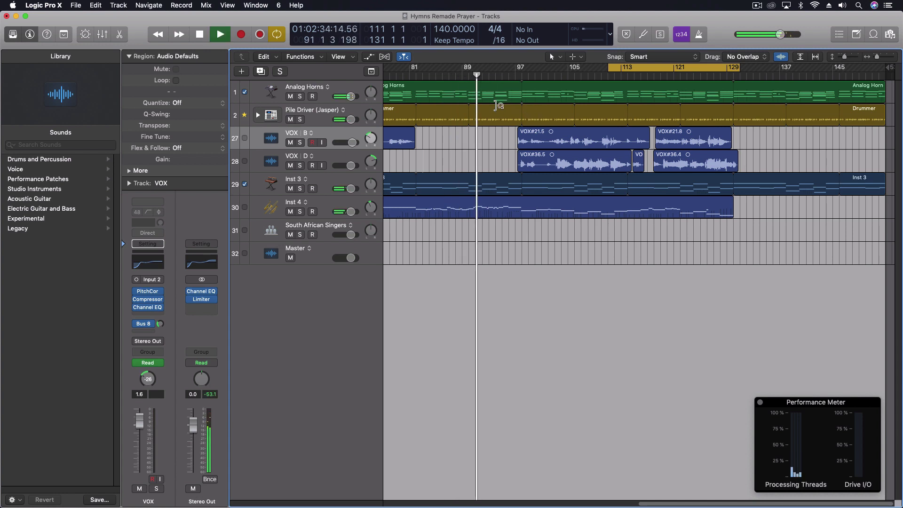
{"action": "key", "text": "space"}
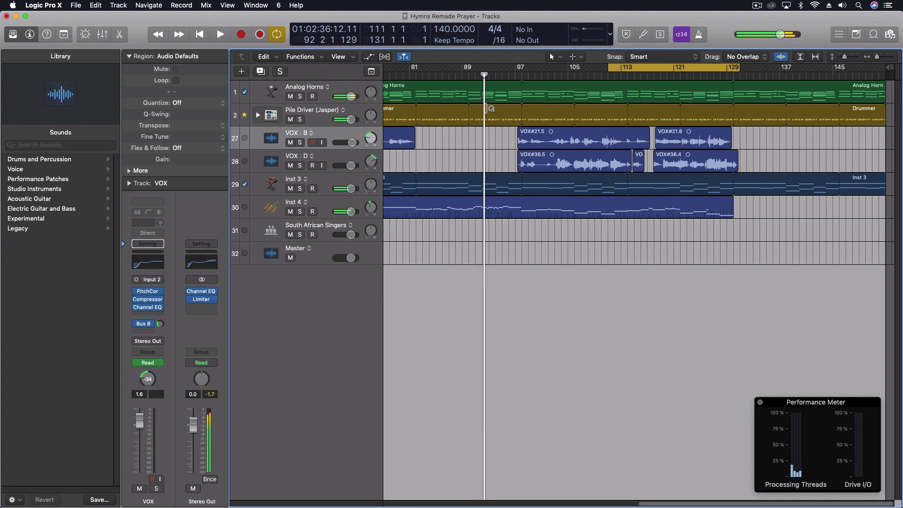
{"action": "key", "text": "space"}
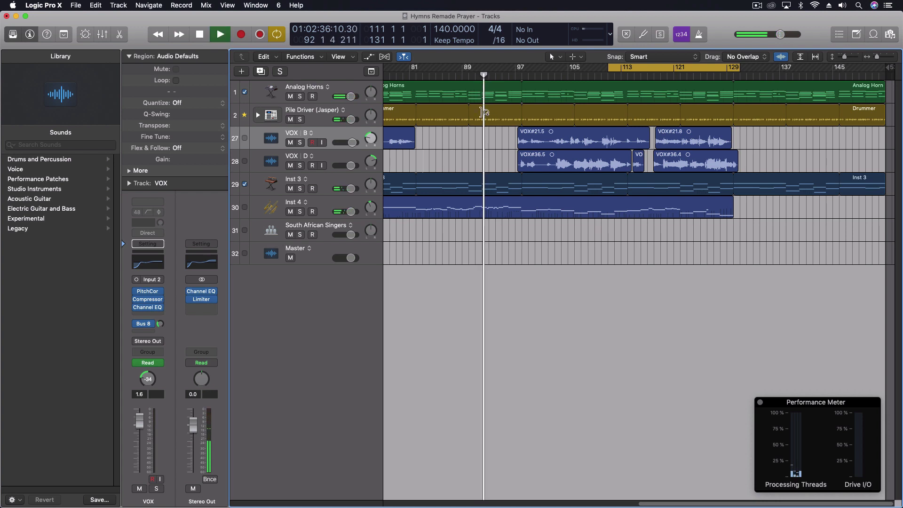
{"action": "key", "text": "space"}
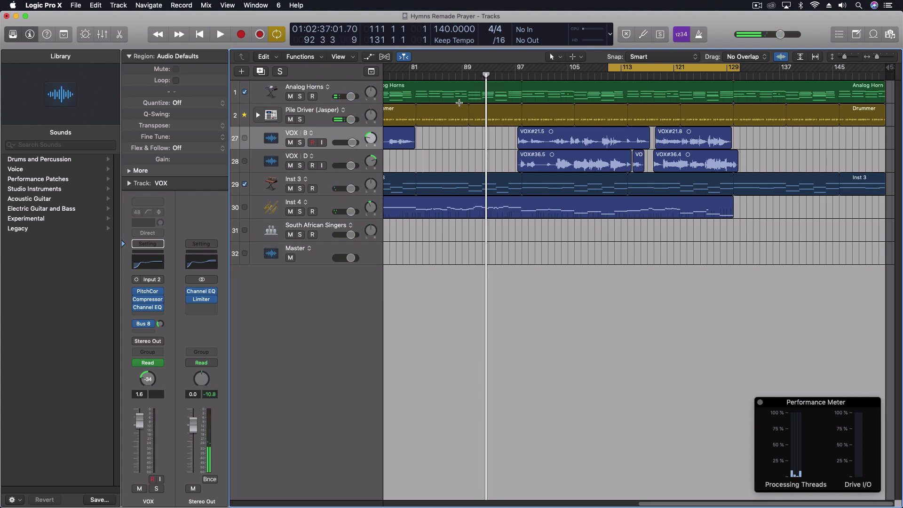
Step: Show Navigate > Play Button Options to confirm all four options are unticked
{"action": "left_click", "coordinate": [156, 4]}
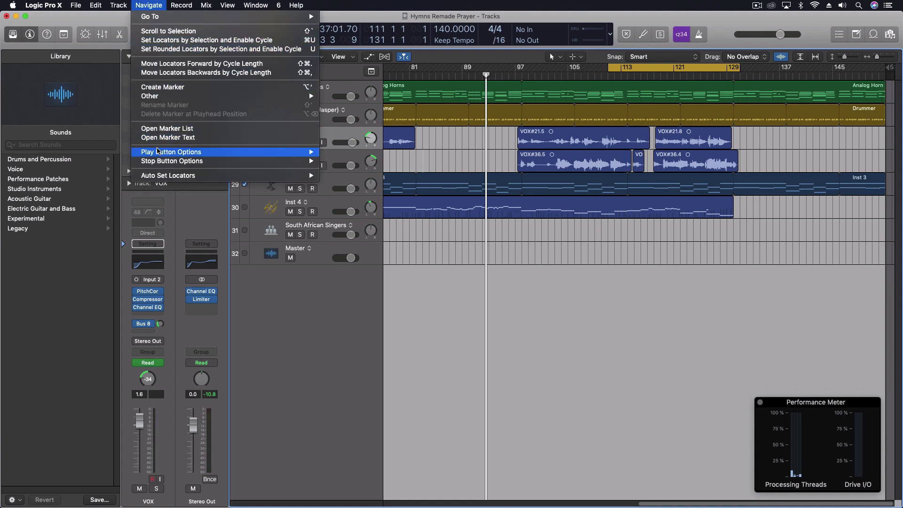
{"action": "mouse_move", "coordinate": [158, 151]}
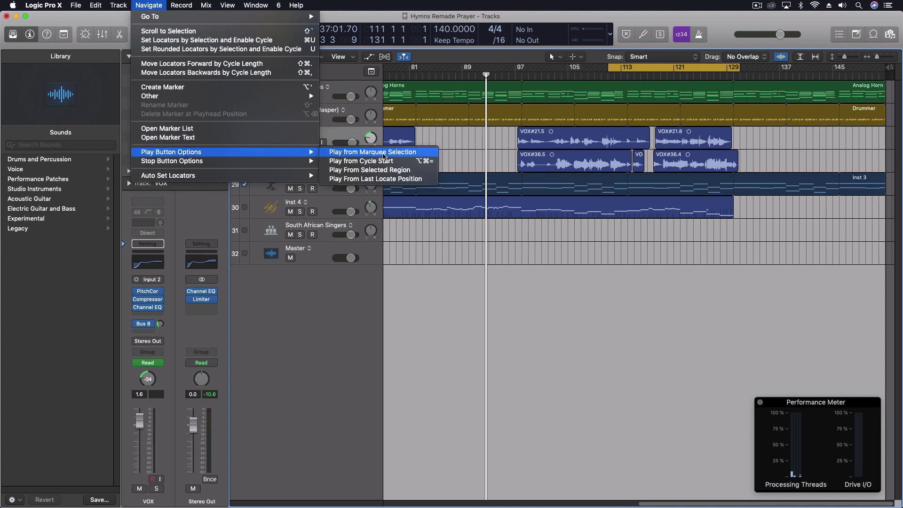
Step: Search the Key Commands editor for 'play from' commands, then close the window
{"action": "mouse_move", "coordinate": [56, 5]}
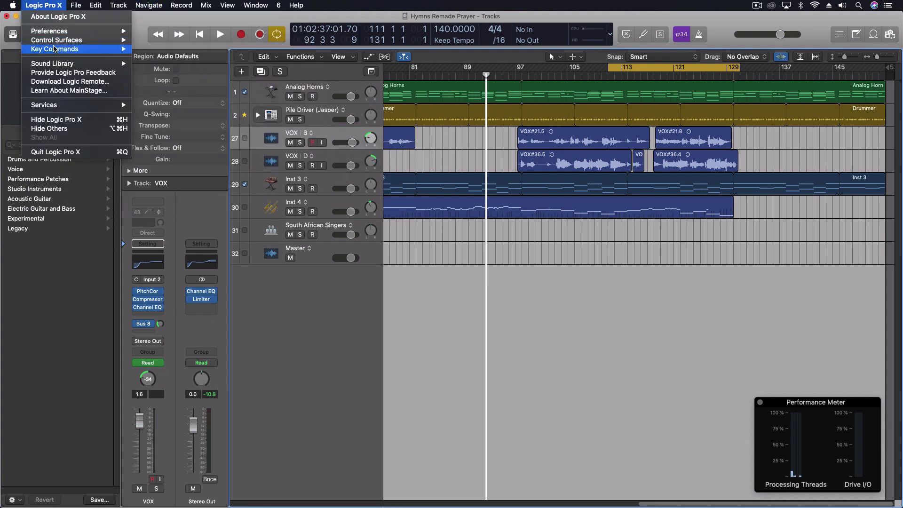
{"action": "mouse_move", "coordinate": [54, 49]}
{"action": "left_click", "coordinate": [161, 59]}
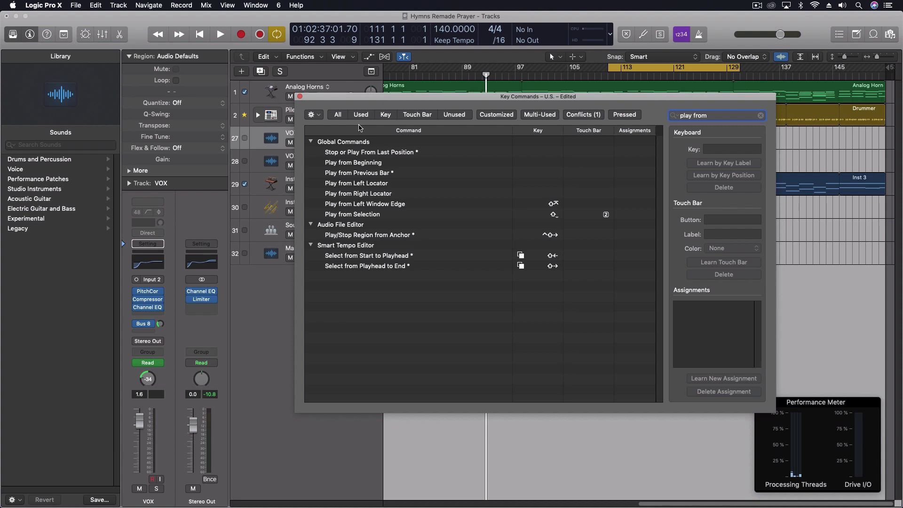
{"action": "left_click", "coordinate": [300, 96]}
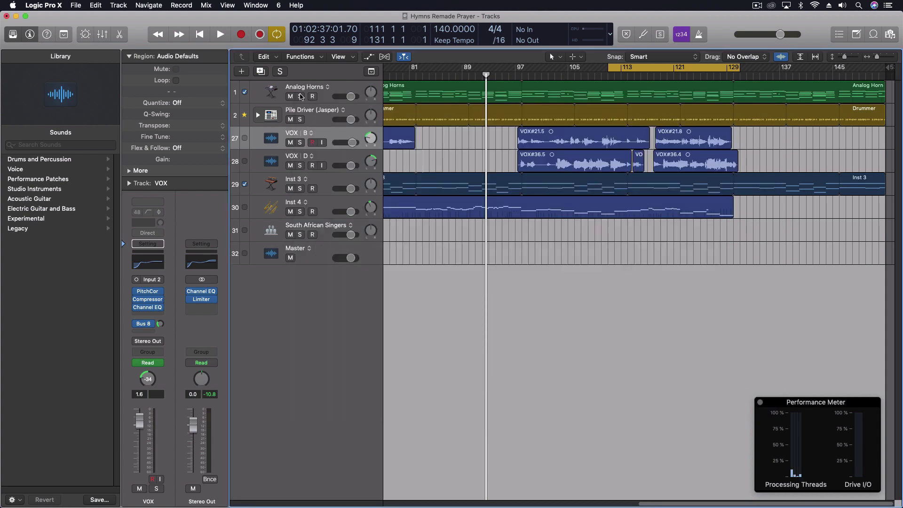
{"action": "mouse_move", "coordinate": [259, 499]}
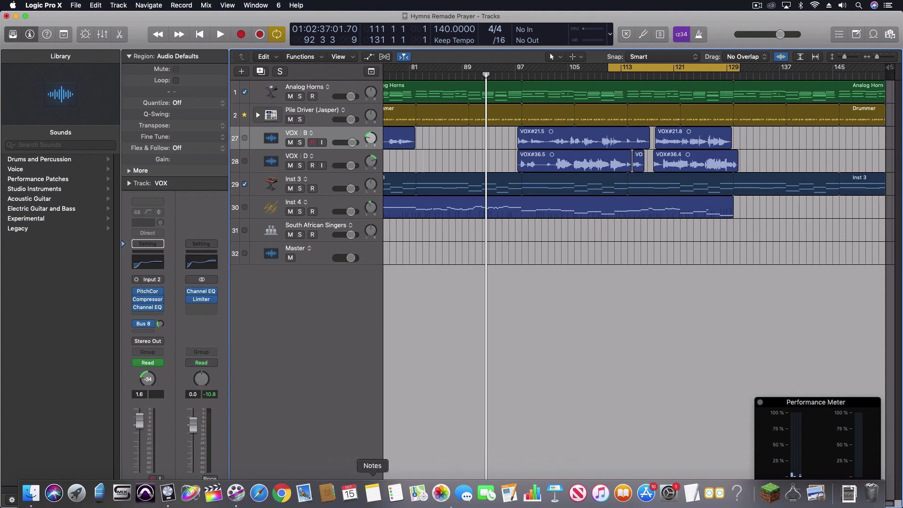
Step: In System Preferences, view Keyboard > Shortcuts > App Shortcuts for Logic Pro X, then return to Logic
{"action": "left_click", "coordinate": [668, 493]}
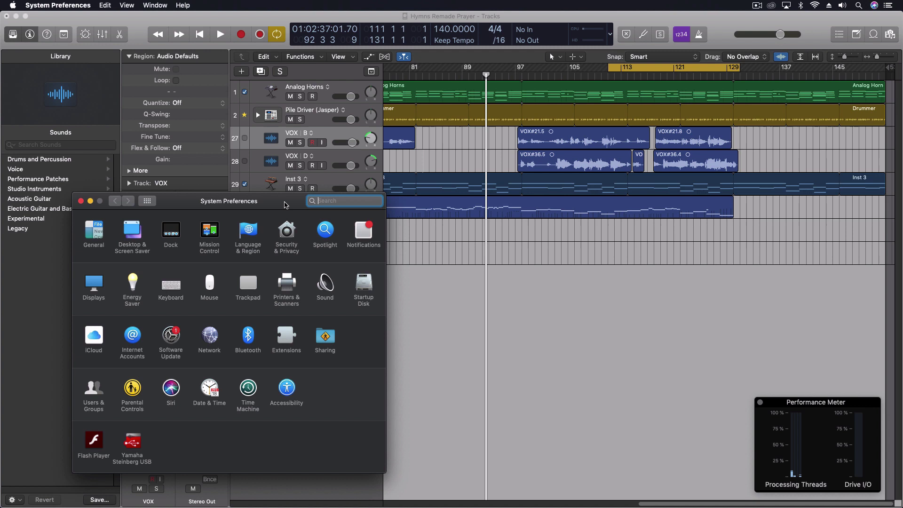
{"action": "left_click_drag", "start_coordinate": [286, 204], "coordinate": [486, 149]}
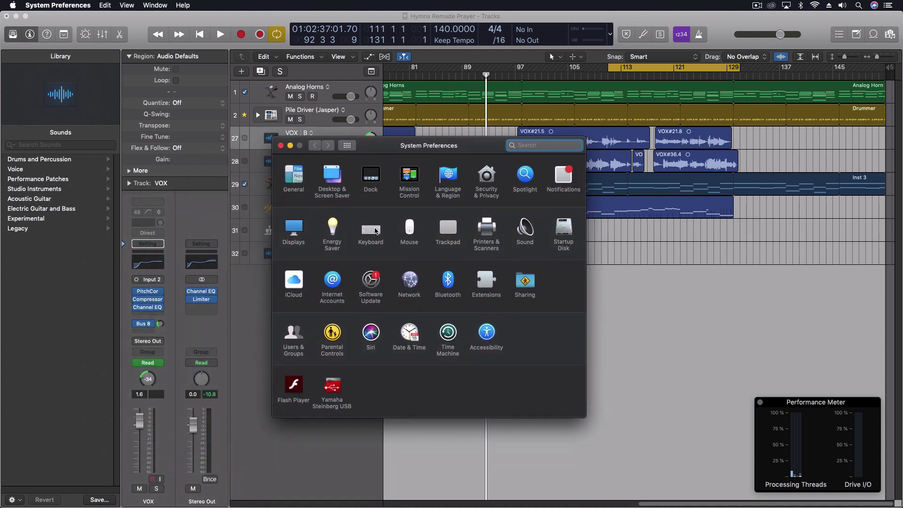
{"action": "left_click", "coordinate": [376, 230]}
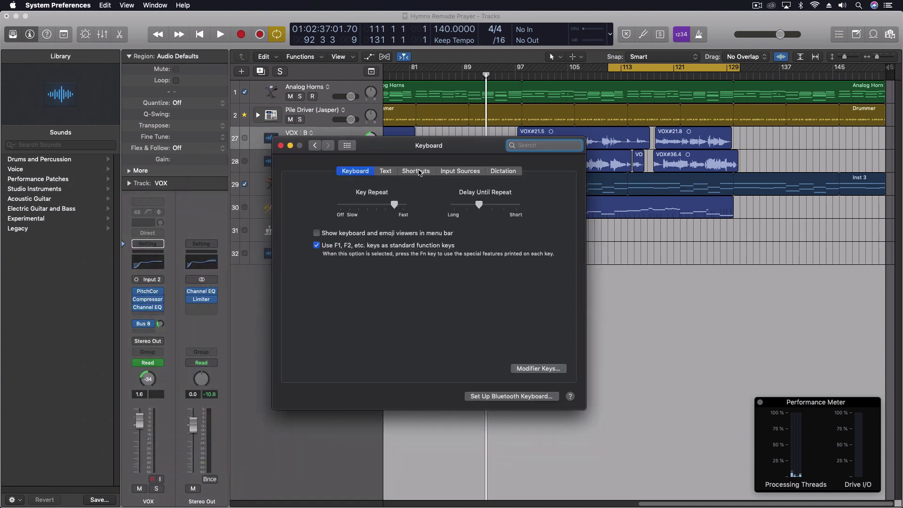
{"action": "left_click", "coordinate": [419, 173]}
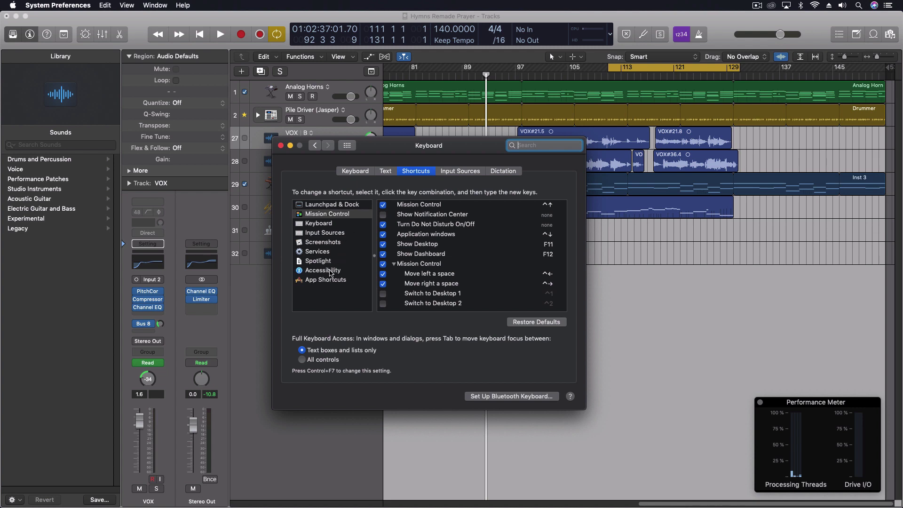
{"action": "left_click", "coordinate": [327, 280]}
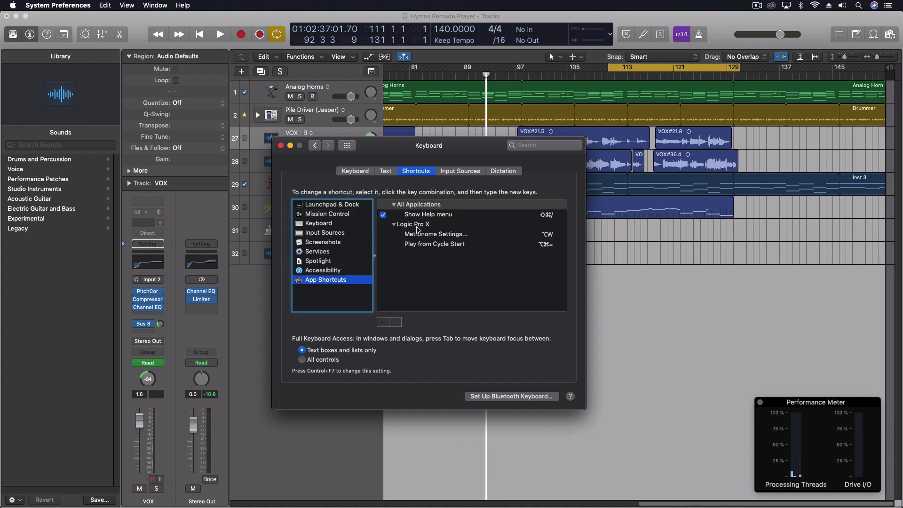
{"action": "left_click", "coordinate": [418, 226]}
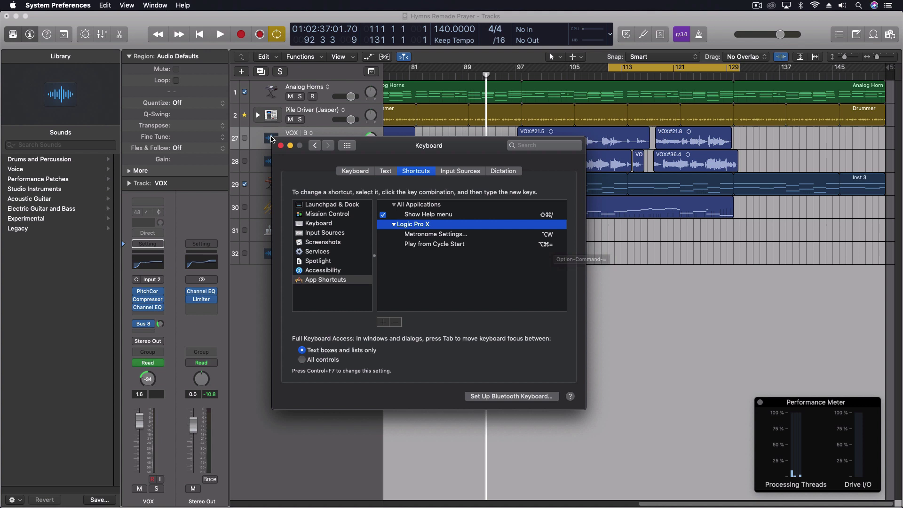
{"action": "left_click", "coordinate": [255, 18]}
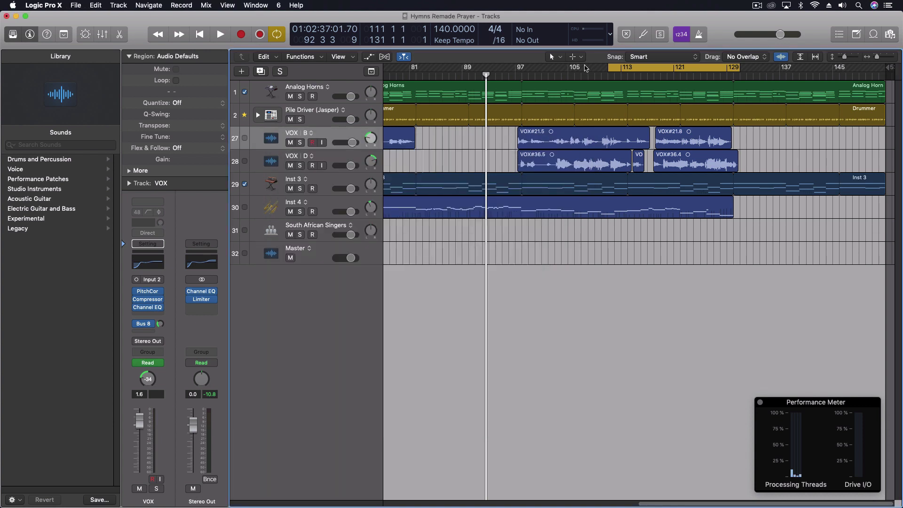
Step: Toggle Play from Cycle Start with Option-Command-= and test playback twice, stopping past bar 113
{"action": "key", "text": "alt+super+equal"}
{"action": "key", "text": "space"}
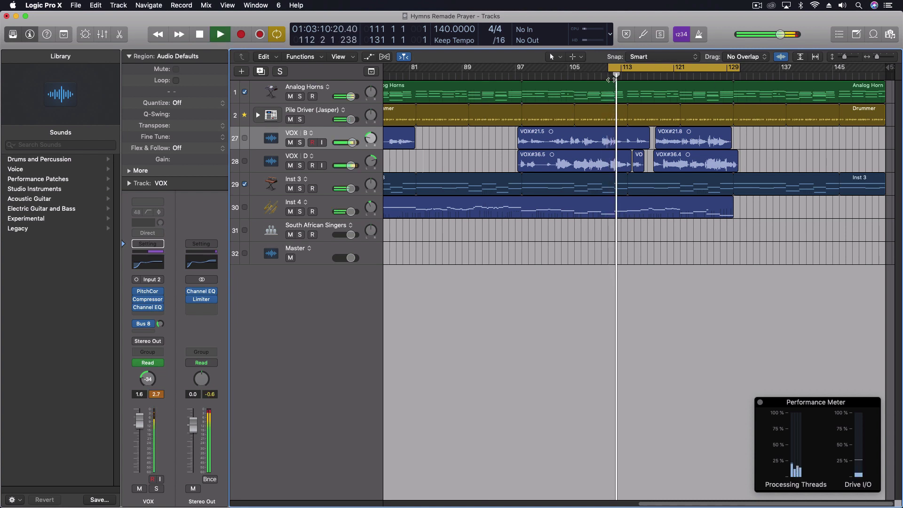
{"action": "key", "text": "space"}
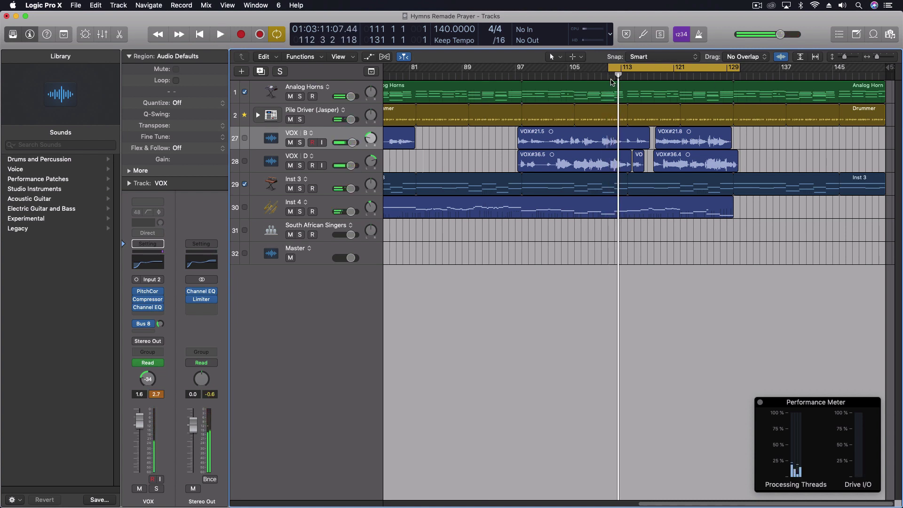
{"action": "key", "text": "alt+super+equal"}
{"action": "key", "text": "space"}
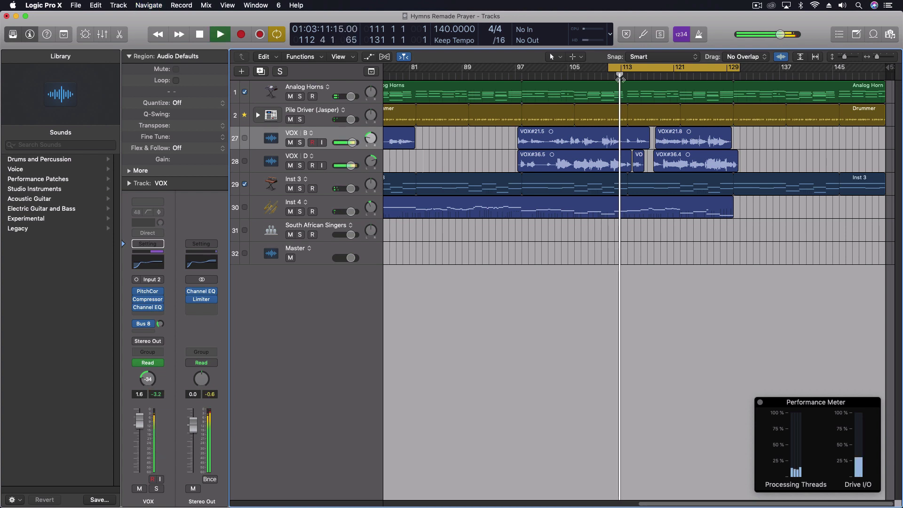
{"action": "key", "text": "space"}
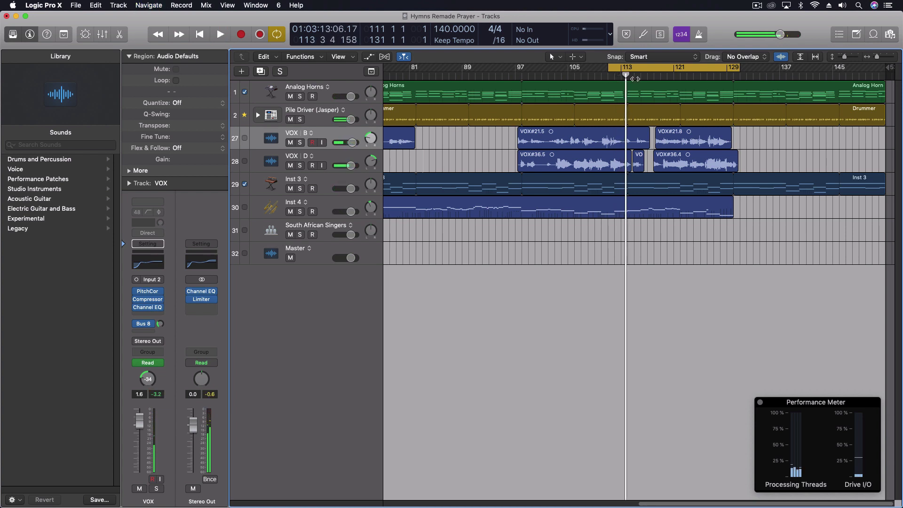
Step: Review the Navigate > Play Button Options items, then switch to System Preferences' App Shortcuts
{"action": "left_click", "coordinate": [149, 5]}
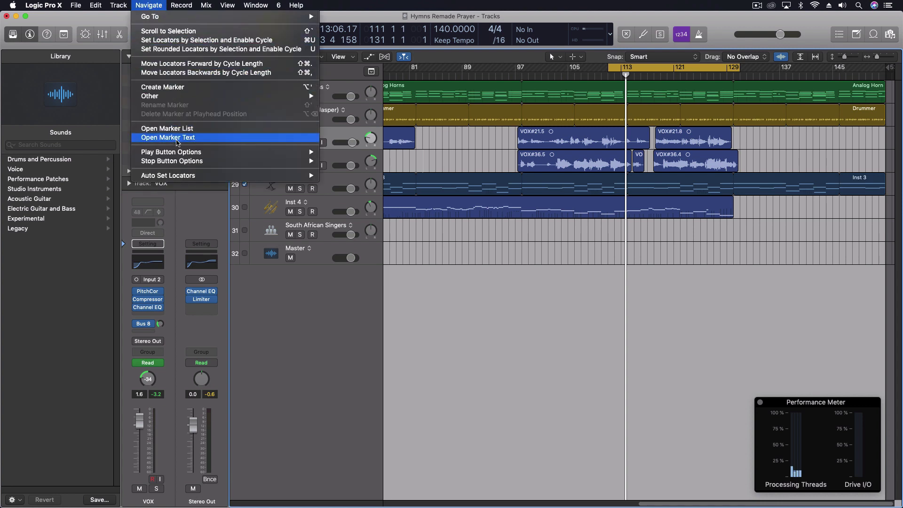
{"action": "mouse_move", "coordinate": [212, 152]}
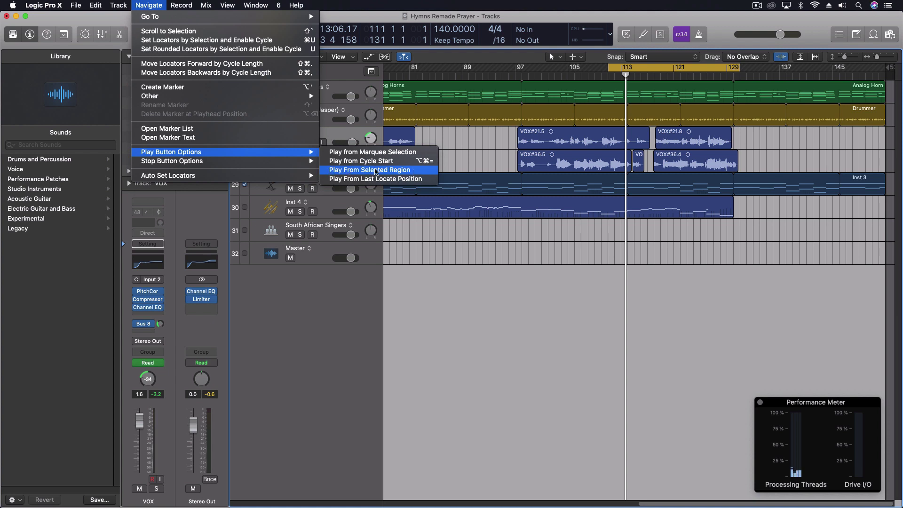
{"action": "left_click", "coordinate": [315, 305]}
{"action": "key", "text": "super+Tab"}
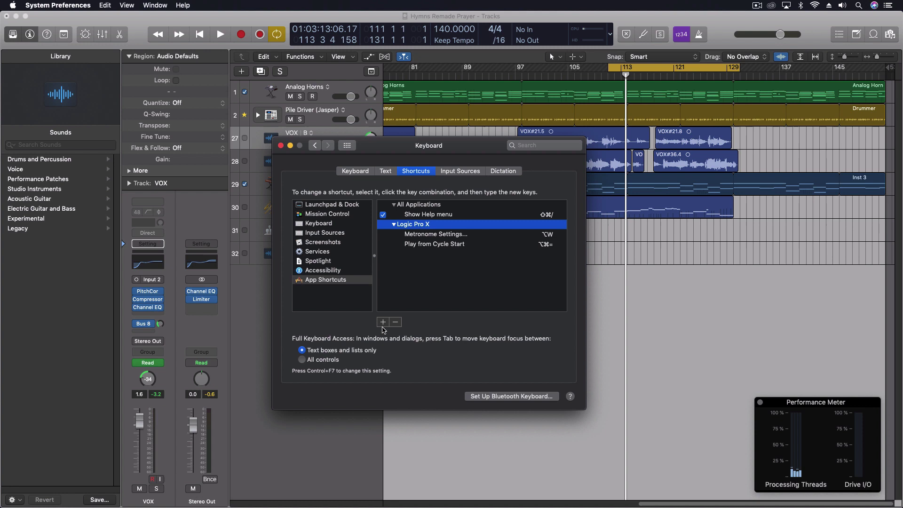
Step: Start a new Logic Pro X app shortcut titled 'Pla…', then return to Logic's Navigate menu
{"action": "left_click", "coordinate": [384, 323]}
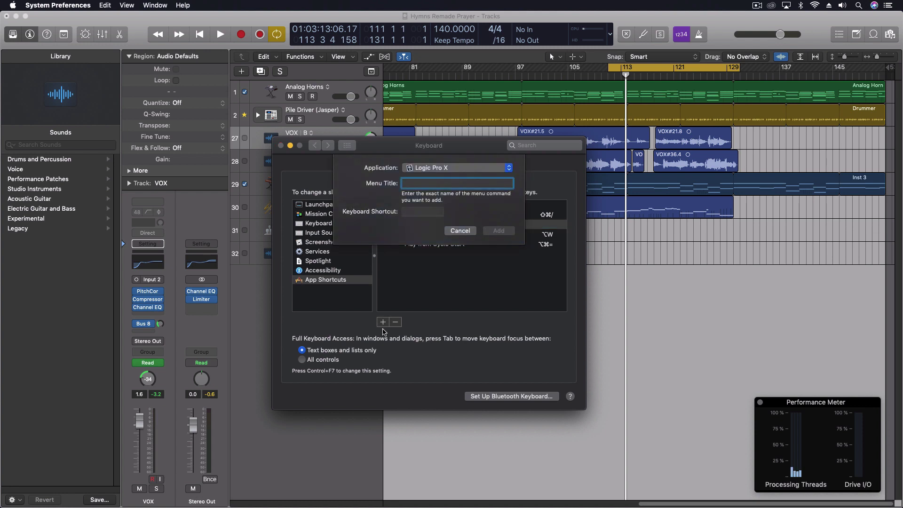
{"action": "type", "text": "Play From Selected Region"}
{"action": "left_click", "coordinate": [154, 26]}
{"action": "left_click", "coordinate": [146, 5]}
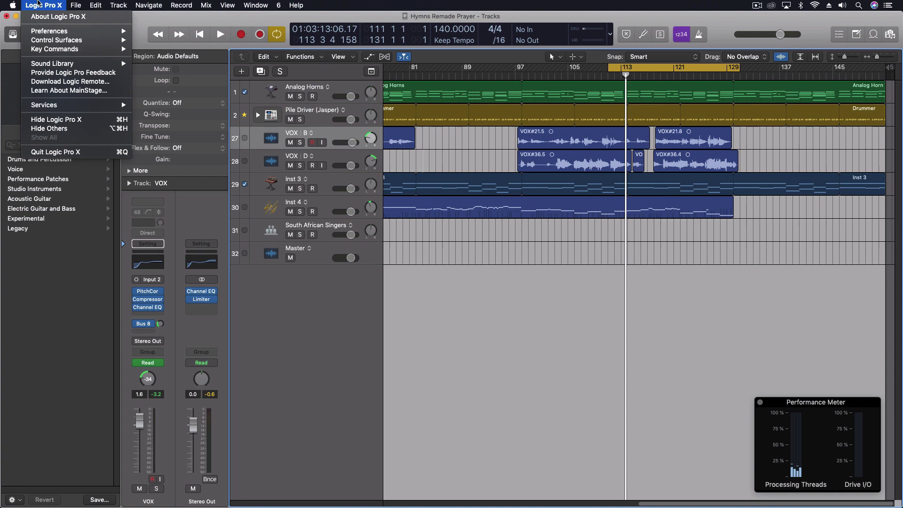
Step: Browse the Edit menu submenus in Logic Pro X to check command names
{"action": "mouse_move", "coordinate": [118, 4]}
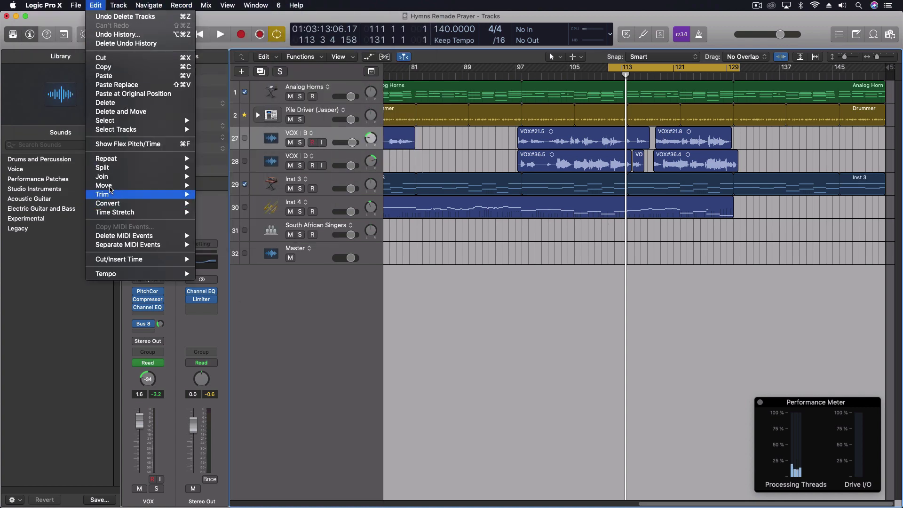
{"action": "mouse_move", "coordinate": [133, 172]}
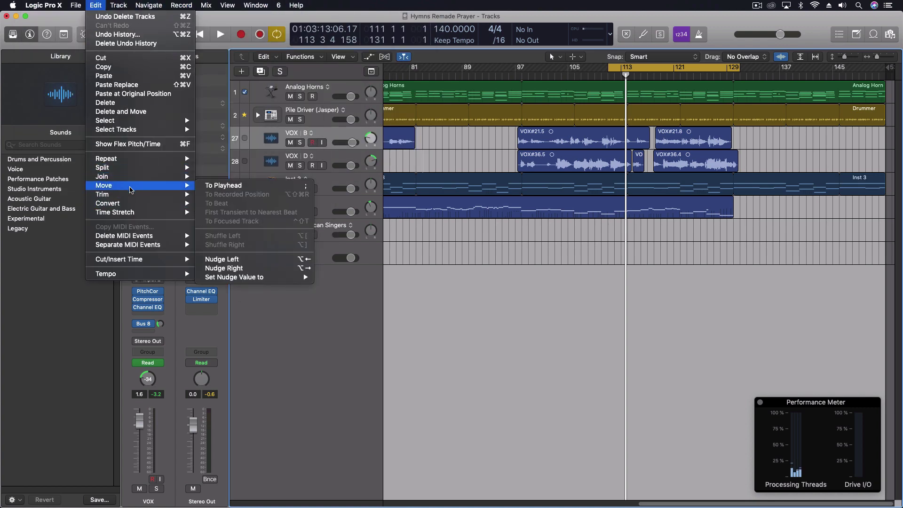
{"action": "mouse_move", "coordinate": [127, 204]}
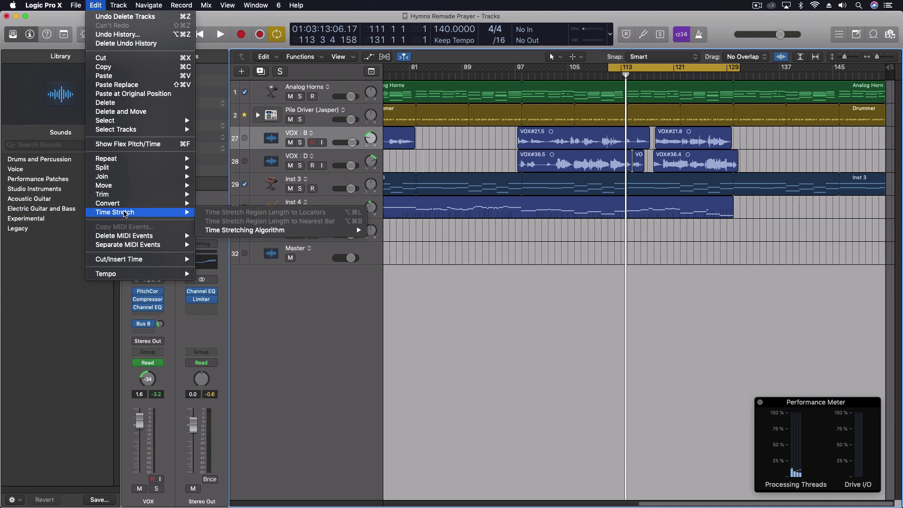
{"action": "mouse_move", "coordinate": [123, 238]}
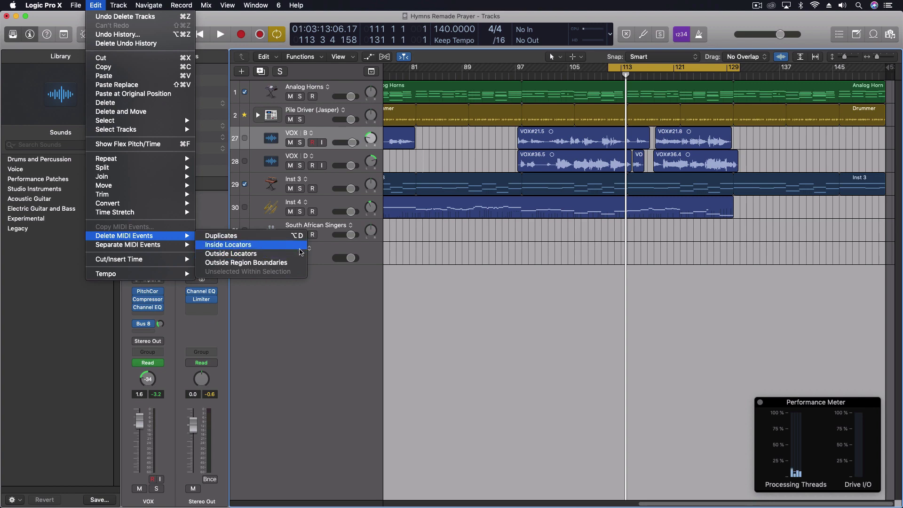
{"action": "left_click", "coordinate": [103, 4]}
Step: Assign Option-Command-minus to Play From Selected Region in Logic Pro X's app shortcuts
{"action": "key", "text": "super+Tab"}
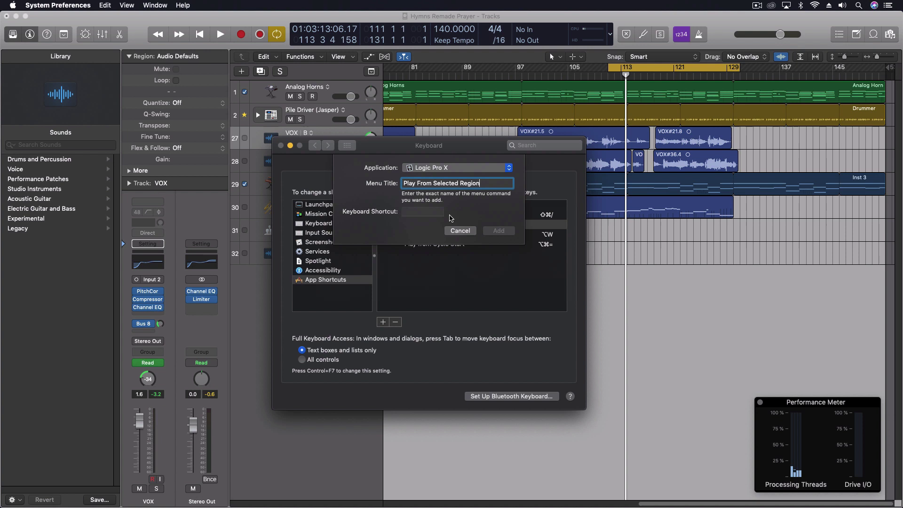
{"action": "left_click", "coordinate": [428, 212]}
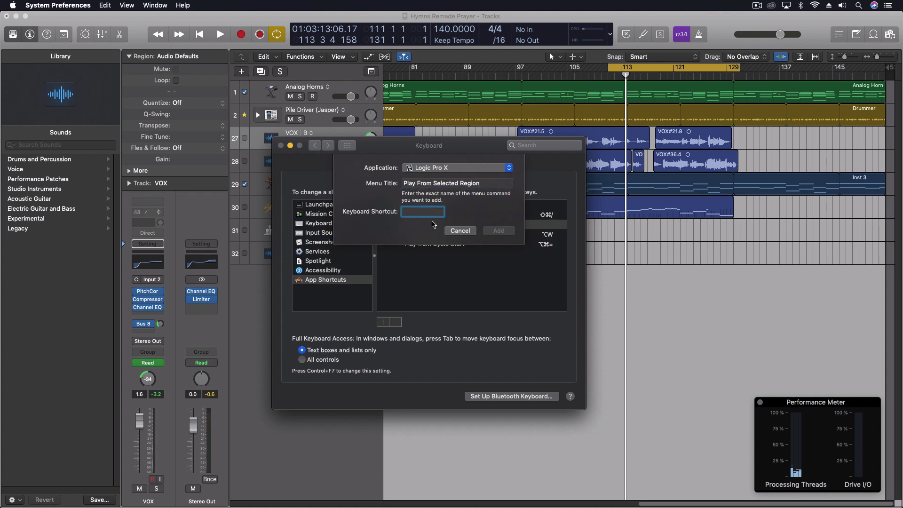
{"action": "key", "text": "alt+super+minus"}
{"action": "left_click", "coordinate": [505, 231]}
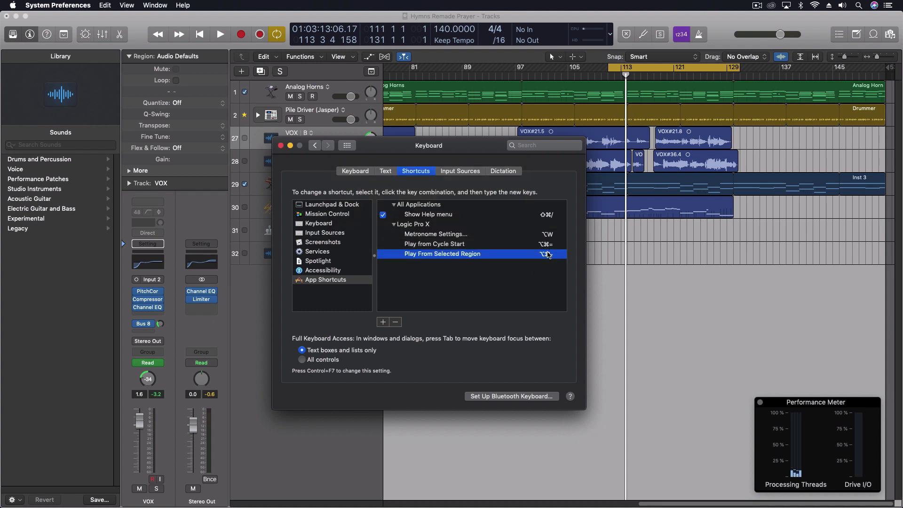
{"action": "left_click", "coordinate": [139, 27]}
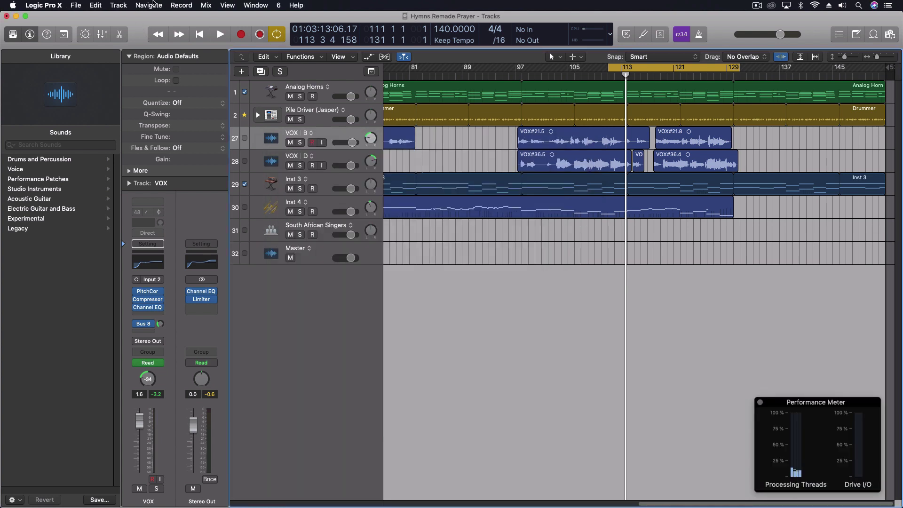
{"action": "left_click", "coordinate": [158, 5]}
{"action": "mouse_move", "coordinate": [160, 154]}
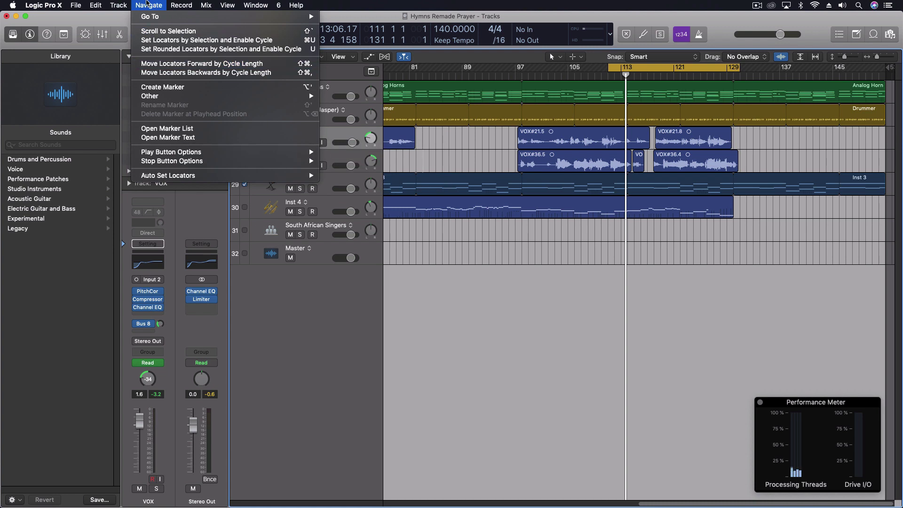
{"action": "left_click", "coordinate": [146, 2]}
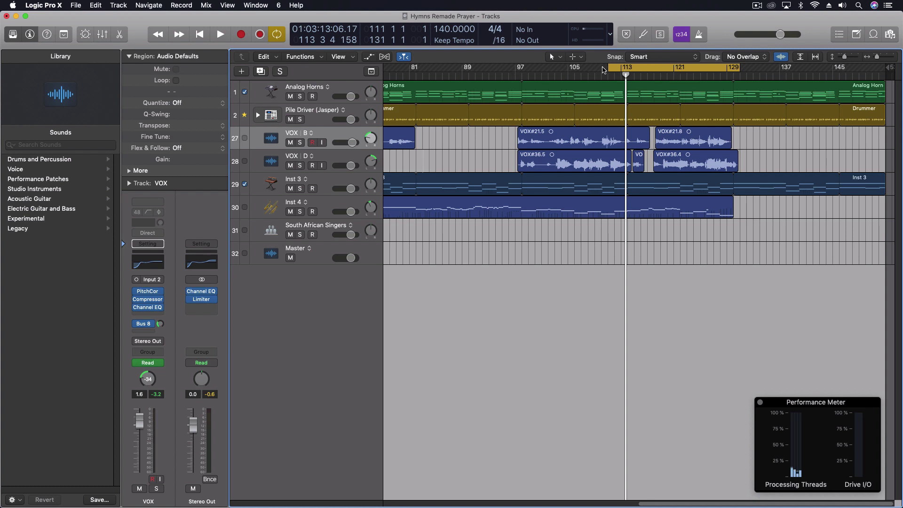
Step: Marquee-select bars 85 to 91 on the Inst 4 track's region
{"action": "left_click_drag", "start_coordinate": [611, 68], "coordinate": [633, 68]}
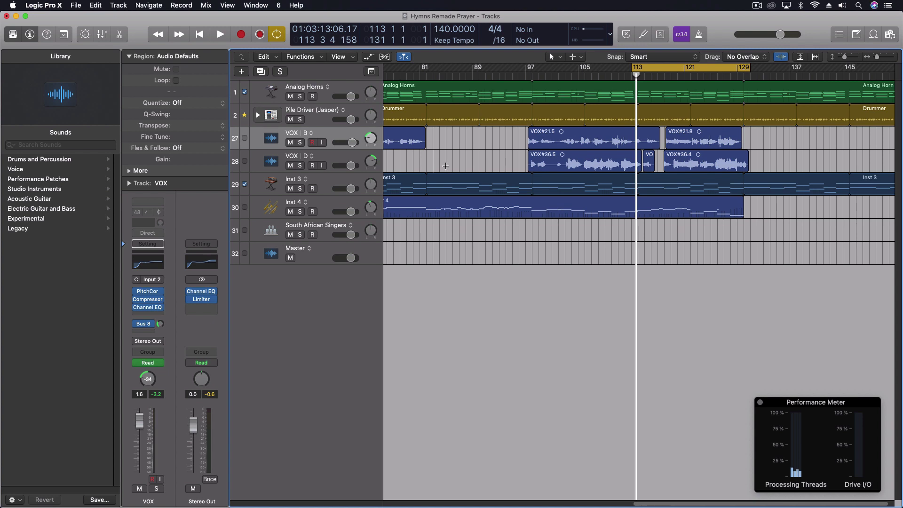
{"action": "left_click_drag", "start_coordinate": [446, 162], "coordinate": [513, 164]}
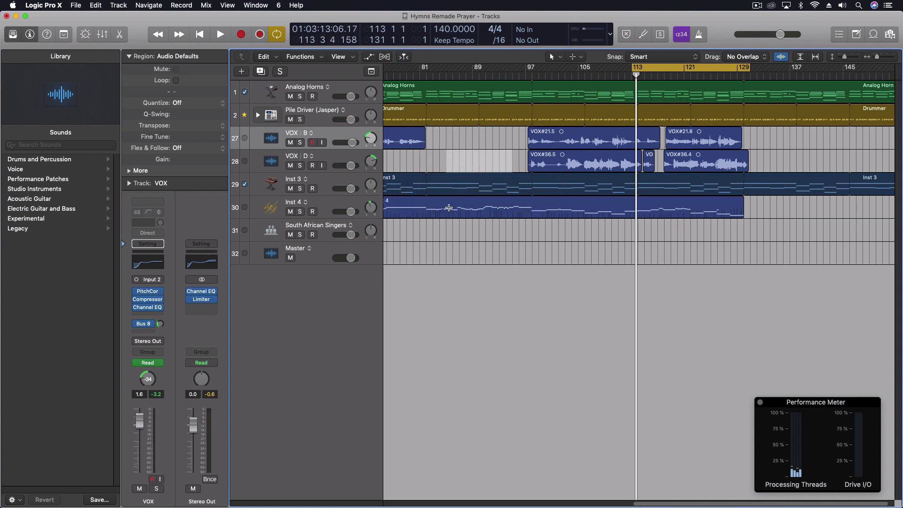
{"action": "left_click_drag", "start_coordinate": [447, 208], "coordinate": [479, 210]}
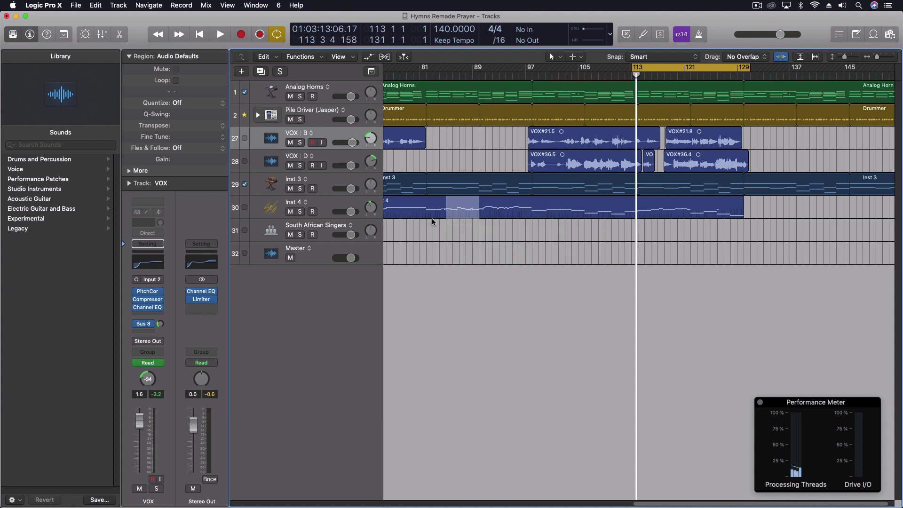
Step: Set Navigate > Play Button Options to Play from Cycle Start
{"action": "left_click", "coordinate": [143, 4]}
{"action": "mouse_move", "coordinate": [201, 155]}
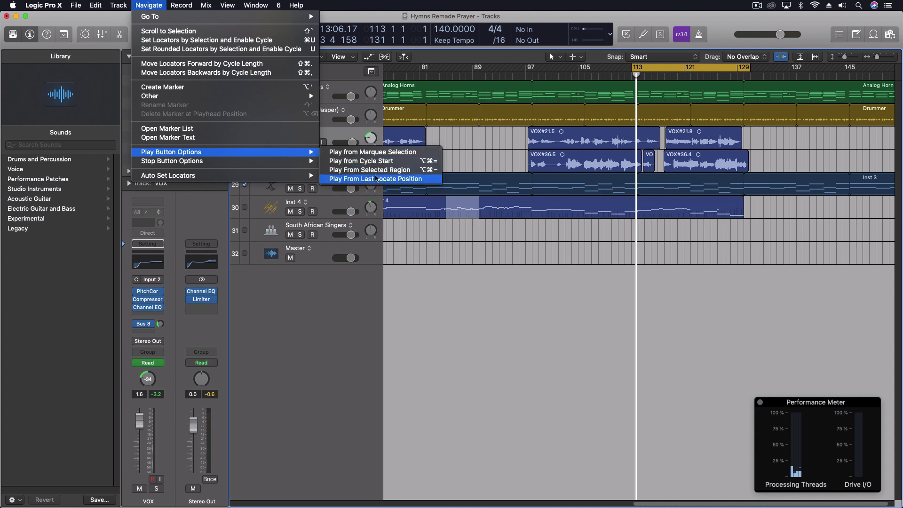
{"action": "left_click", "coordinate": [391, 161]}
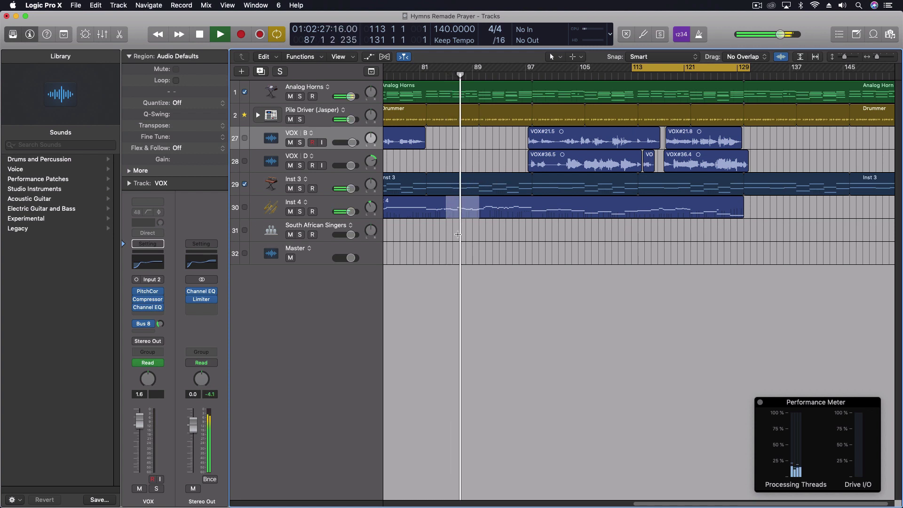
Step: Stop playback and clear the marquee selection on the Inst 4 track
{"action": "key", "text": "space"}
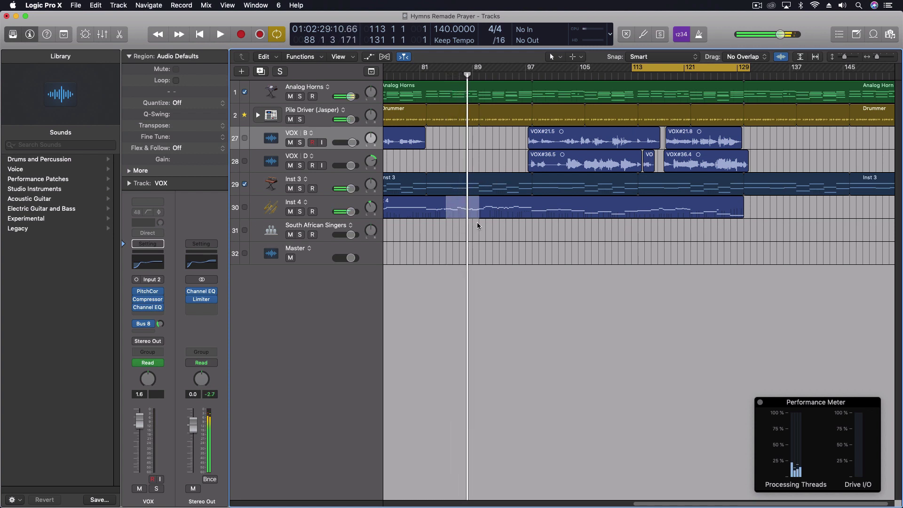
{"action": "left_click", "coordinate": [456, 237]}
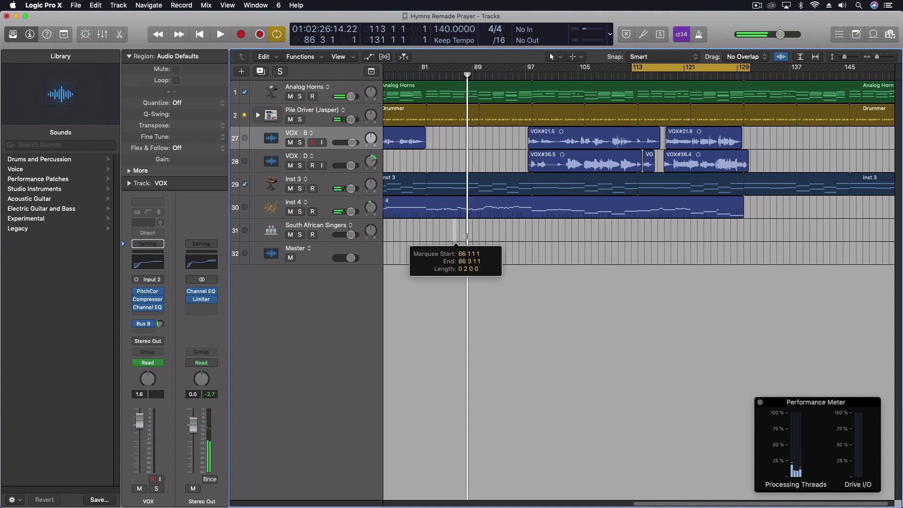
{"action": "left_click", "coordinate": [500, 234]}
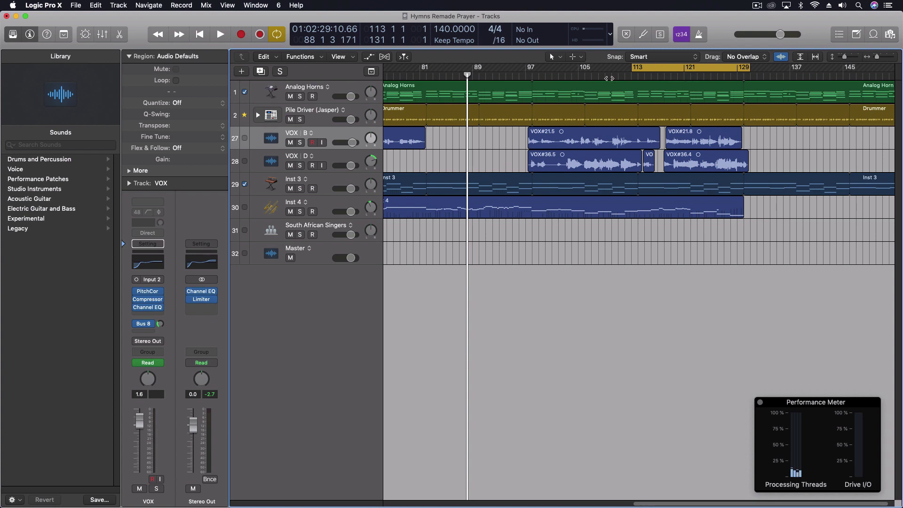
{"action": "left_click", "coordinate": [548, 136]}
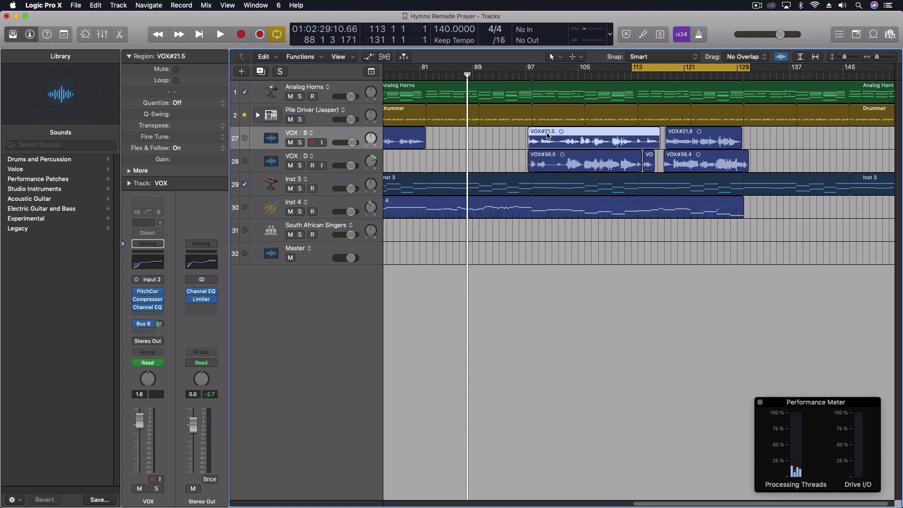